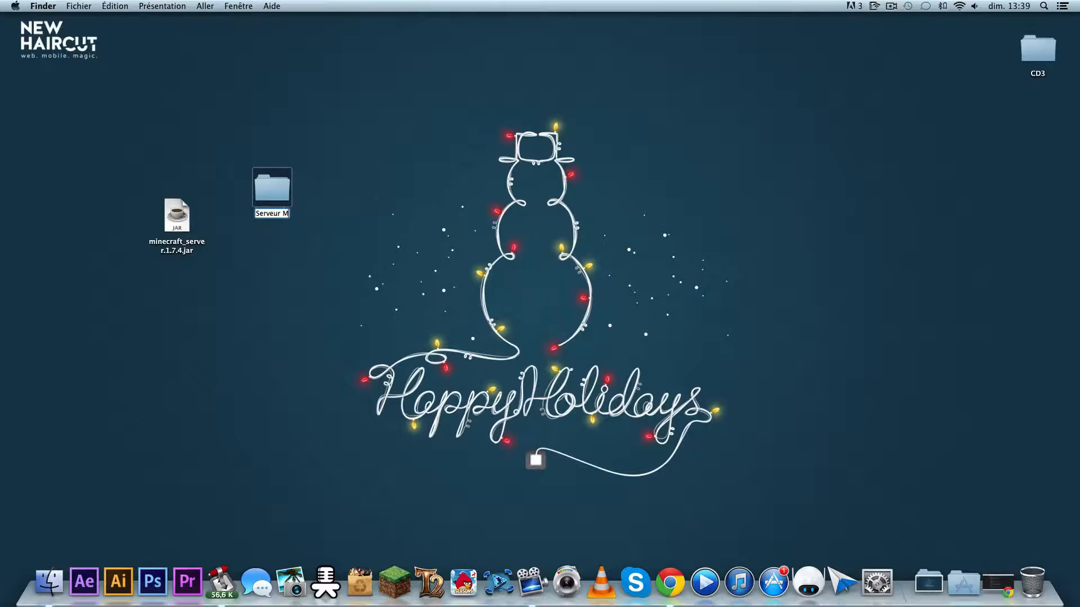
# - Name the new desktop folder Serveur Minecraft and move minecraft_server.1.7.4.jar into it
pyautogui.write('necraft')
pyautogui.press('Return')
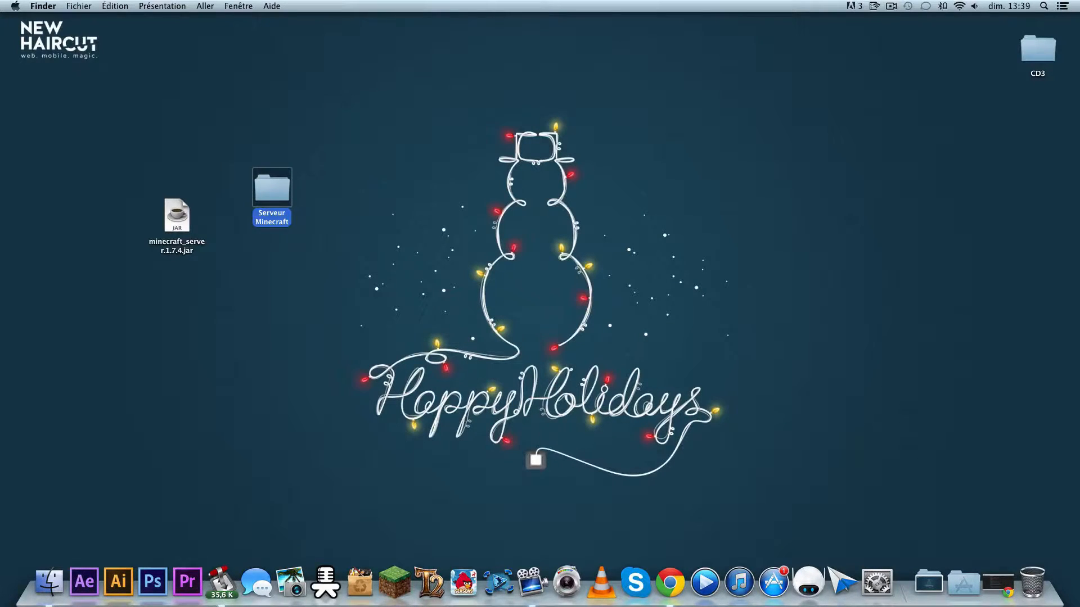
pyautogui.moveTo(172, 216); pyautogui.dragTo(260, 191)
# - Run minecraft_server.1.7.4.jar from the Serveur Minecraft folder, allowing the downloaded application to open
pyautogui.doubleClick(272, 188)
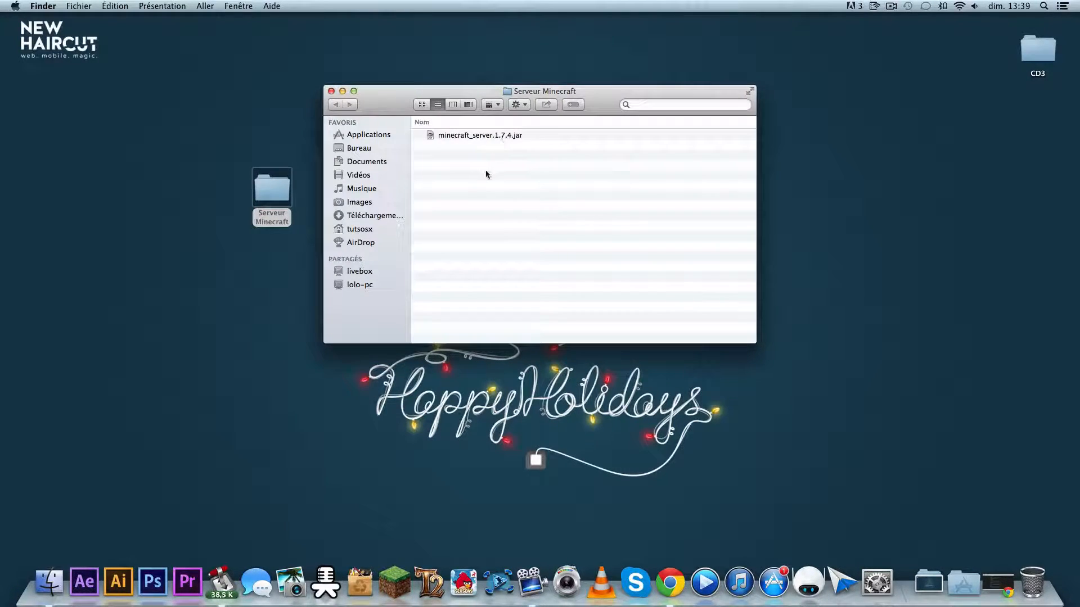
pyautogui.doubleClick(491, 137)
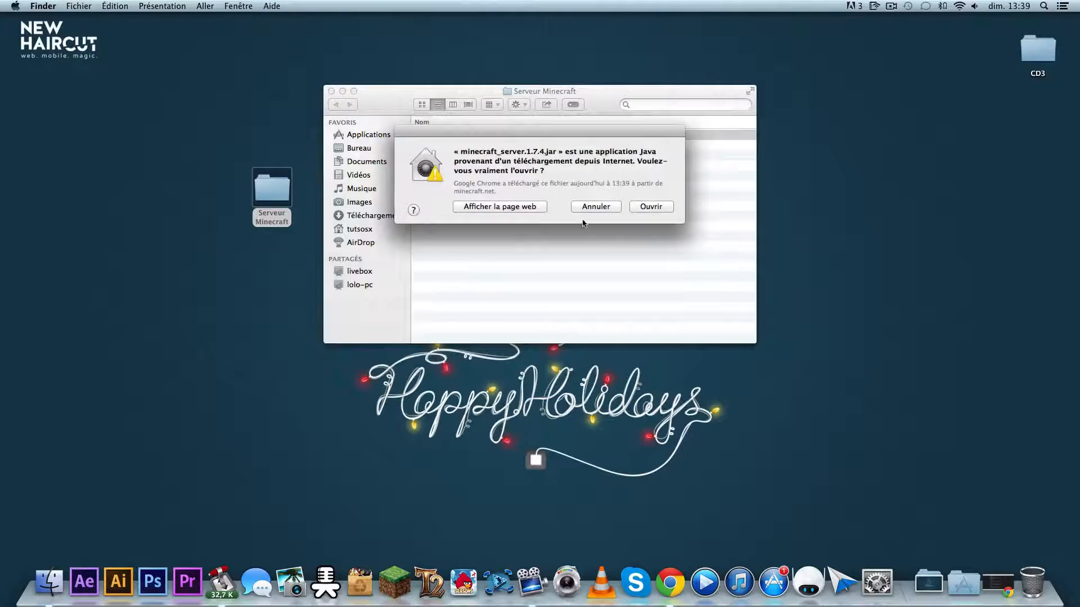
pyautogui.click(671, 207)
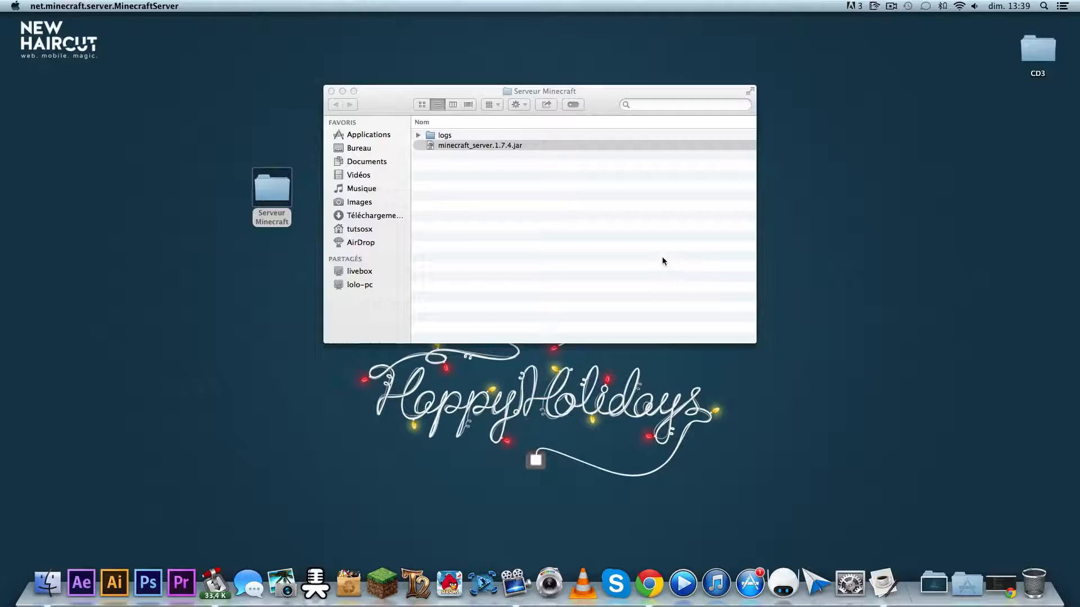
pyautogui.moveTo(491, 156); pyautogui.dragTo(376, 219)
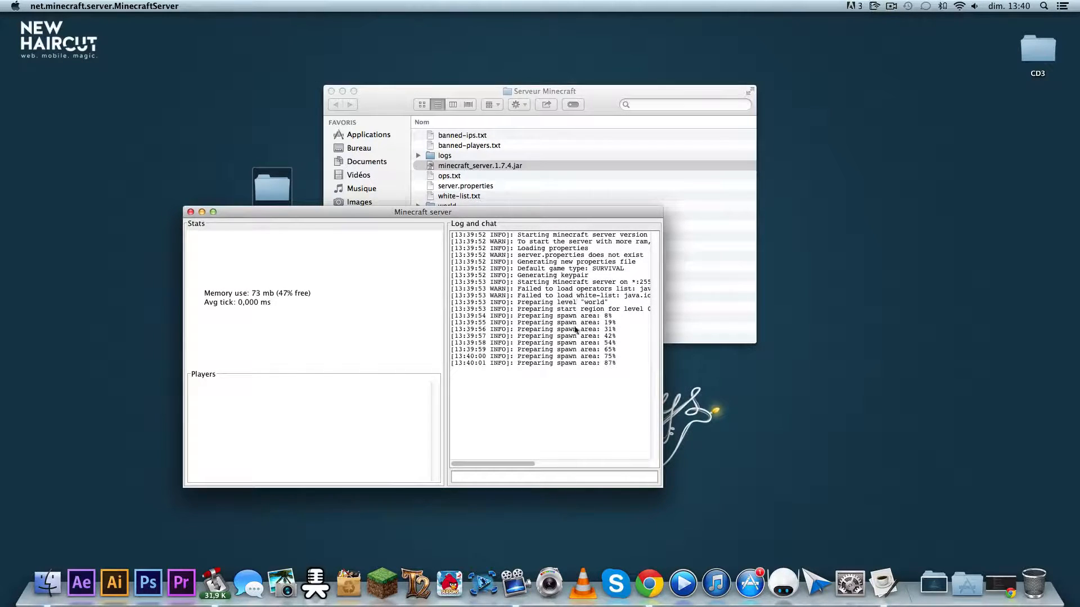
# - Shut down the running Minecraft server with the stop command
pyautogui.click(490, 476)
pyautogui.write('stop')
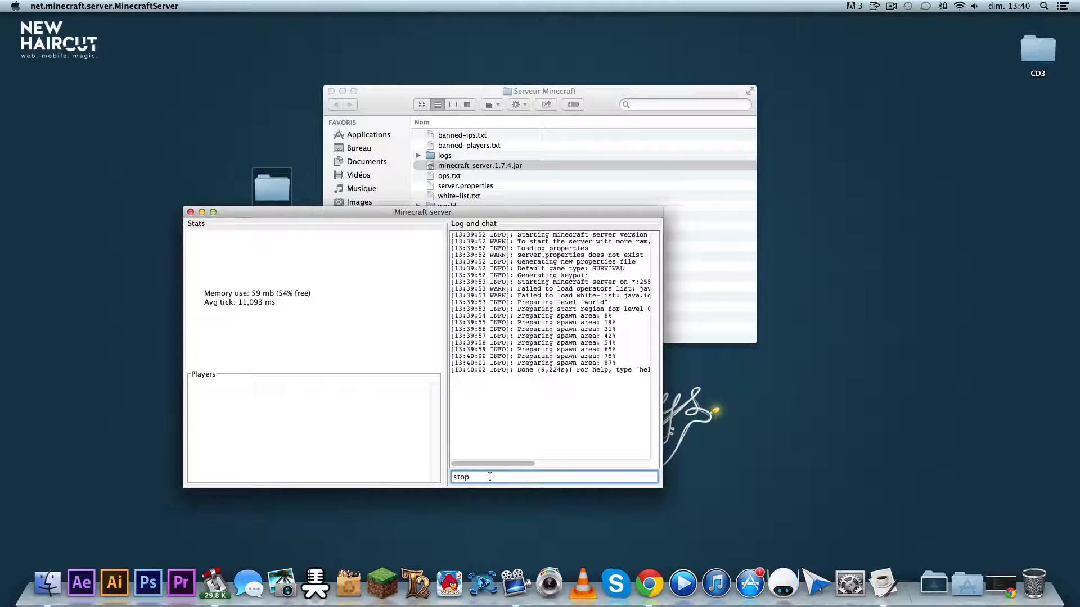
pyautogui.press('Return')
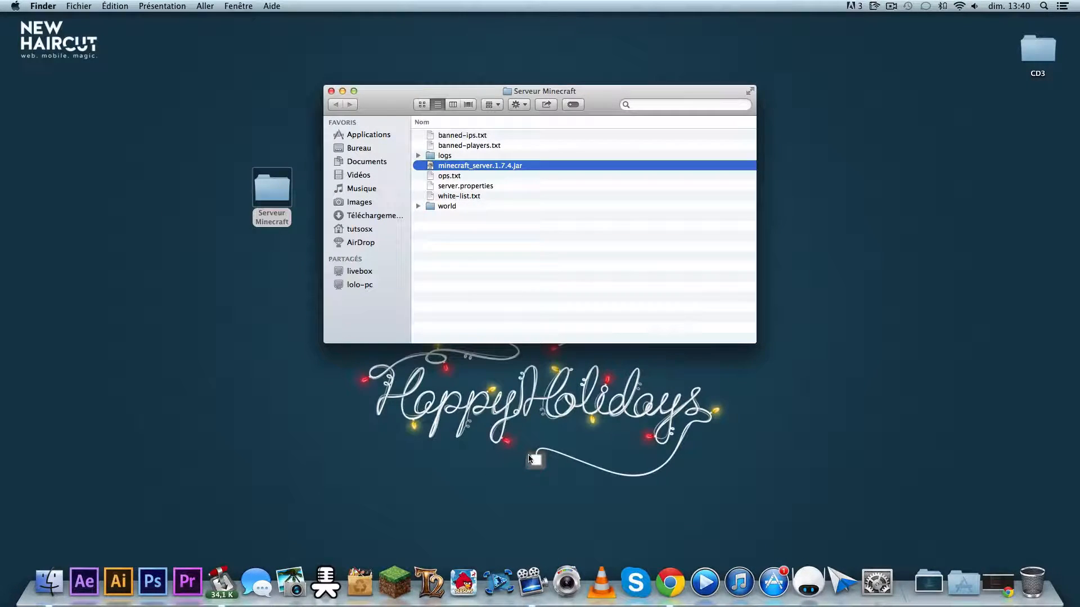
# - Open server.properties in TextEdit and enlarge its window to show all the settings
pyautogui.click(468, 244)
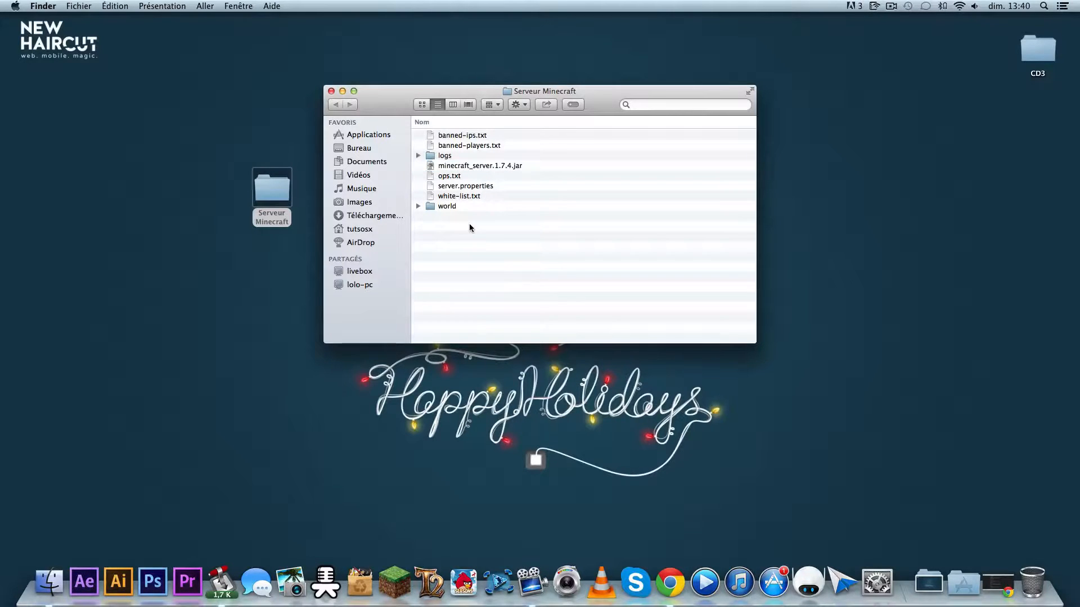
pyautogui.rightClick(479, 187)
pyautogui.moveTo(564, 202)
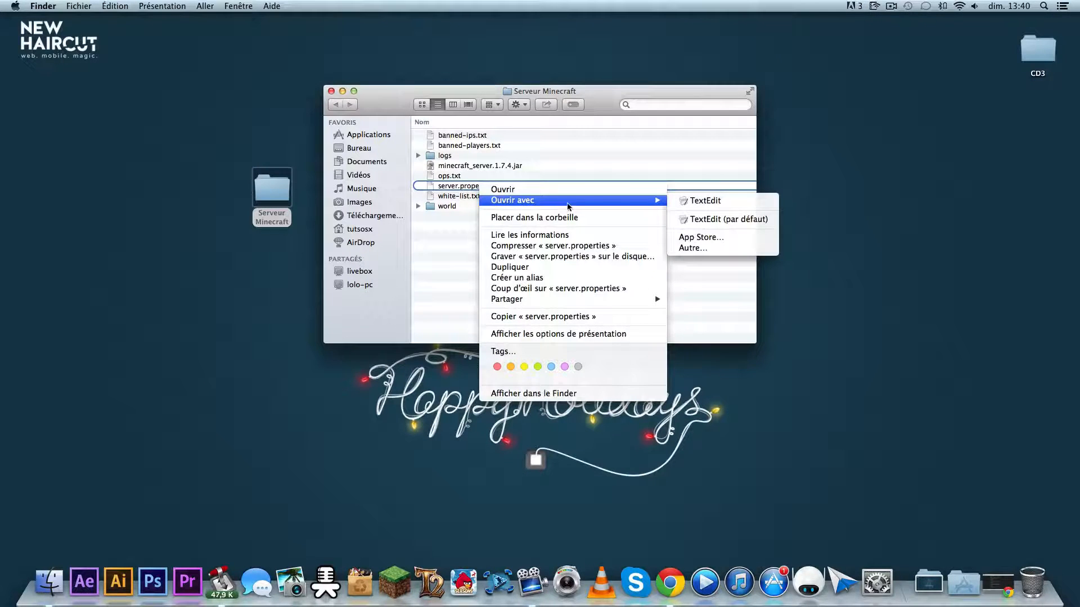
pyautogui.click(703, 202)
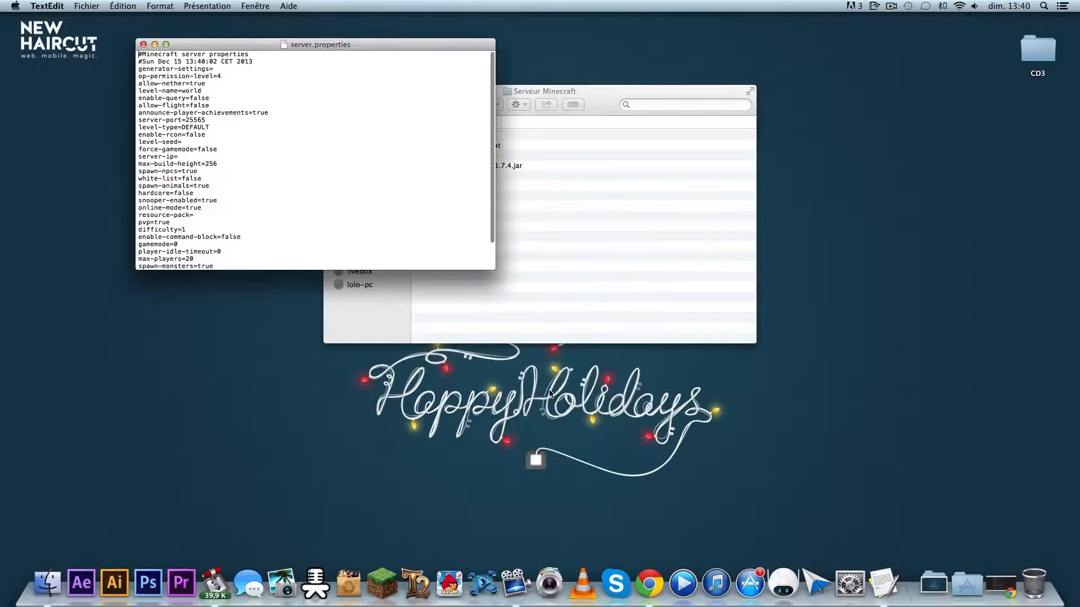
pyautogui.moveTo(258, 46); pyautogui.dragTo(269, 55)
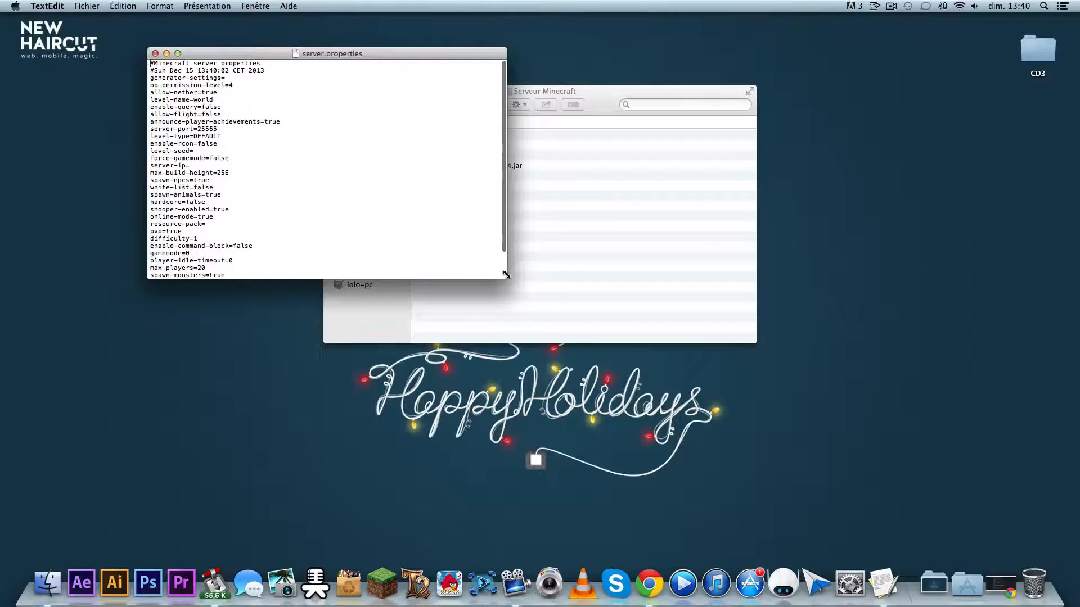
pyautogui.moveTo(508, 279); pyautogui.dragTo(648, 364)
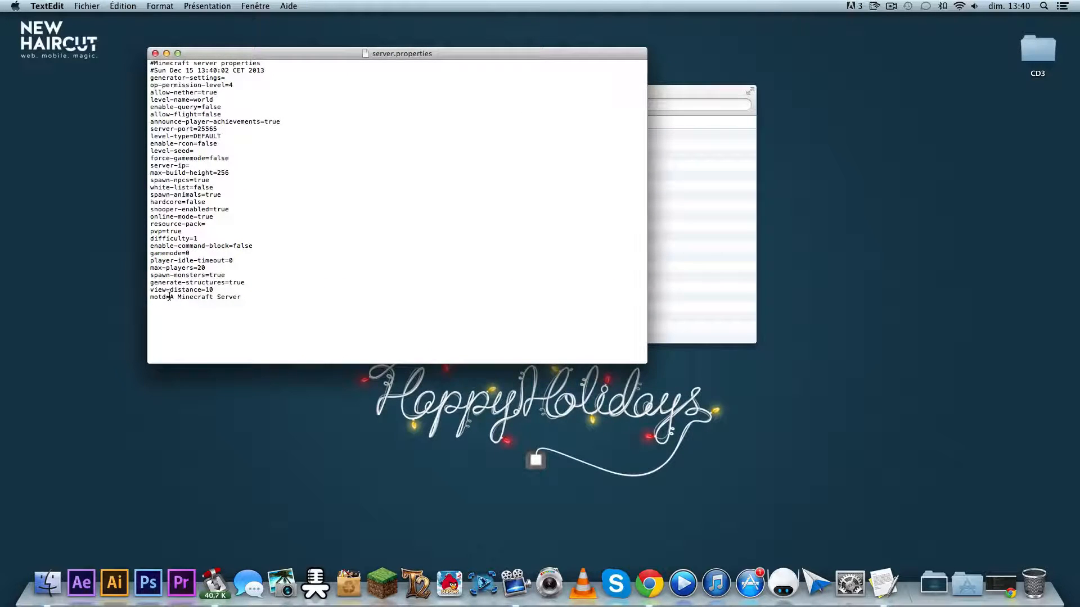
# - Set motd to "Bienvenue sur le serveur de TutsOsx" and max-players to 100 in server.properties
pyautogui.moveTo(170, 297); pyautogui.dragTo(241, 299)
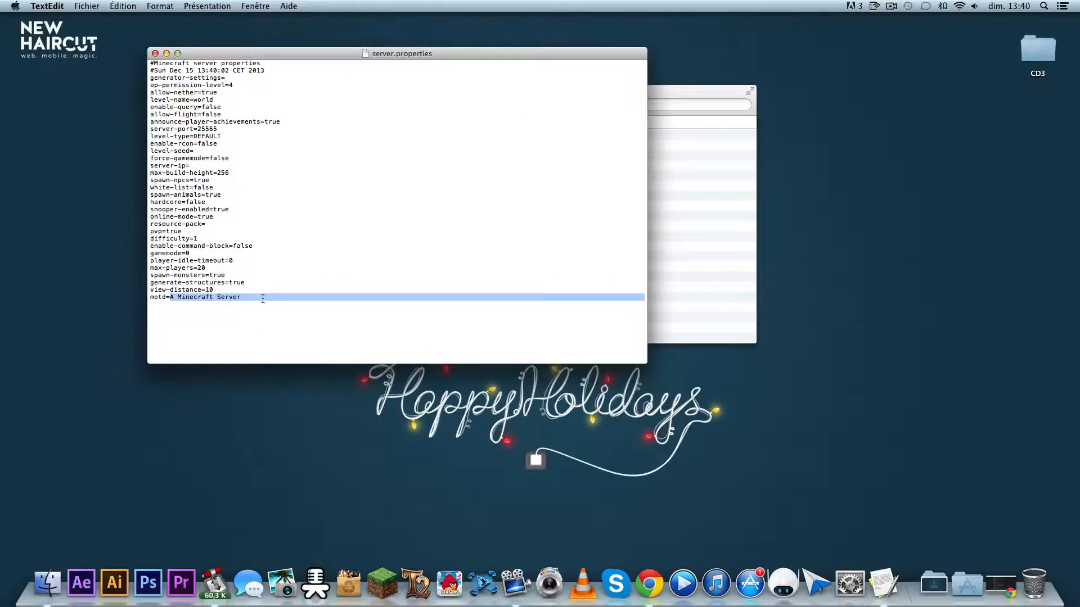
pyautogui.press('BackSpace')
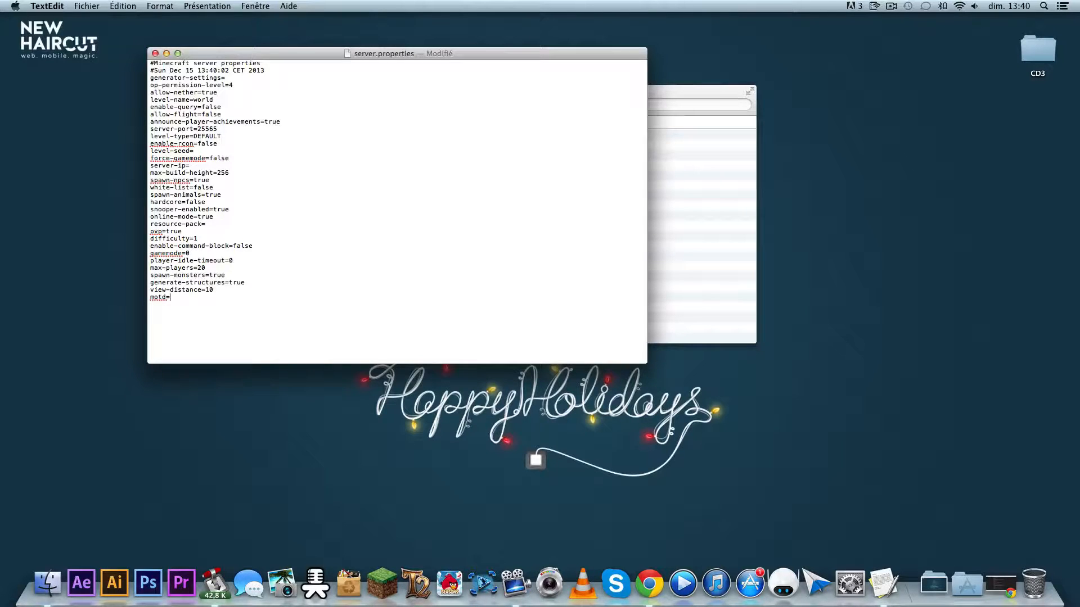
pyautogui.write('Bienvenue sur le serveur de TutsOsx')
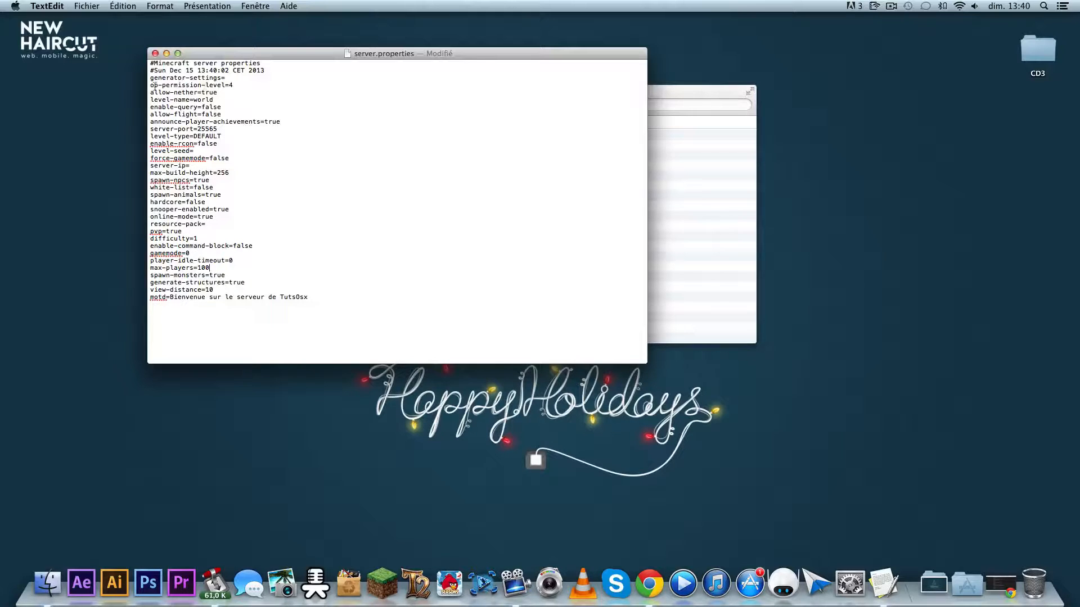
pyautogui.moveTo(151, 85); pyautogui.dragTo(320, 333)
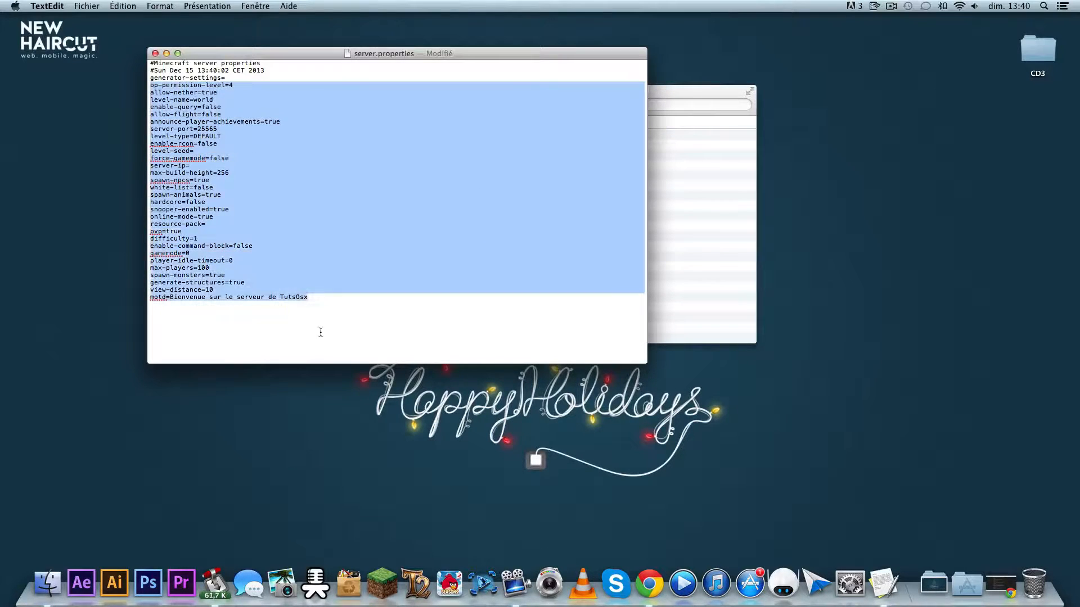
pyautogui.click(346, 327)
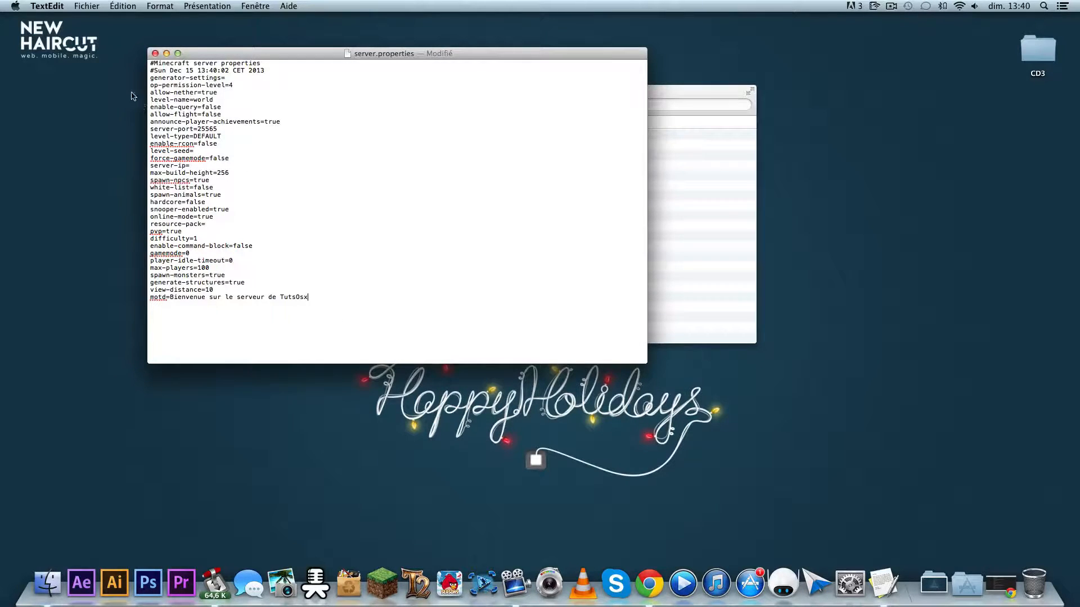
# - Save the edited server.properties file and close it
pyautogui.click(86, 6)
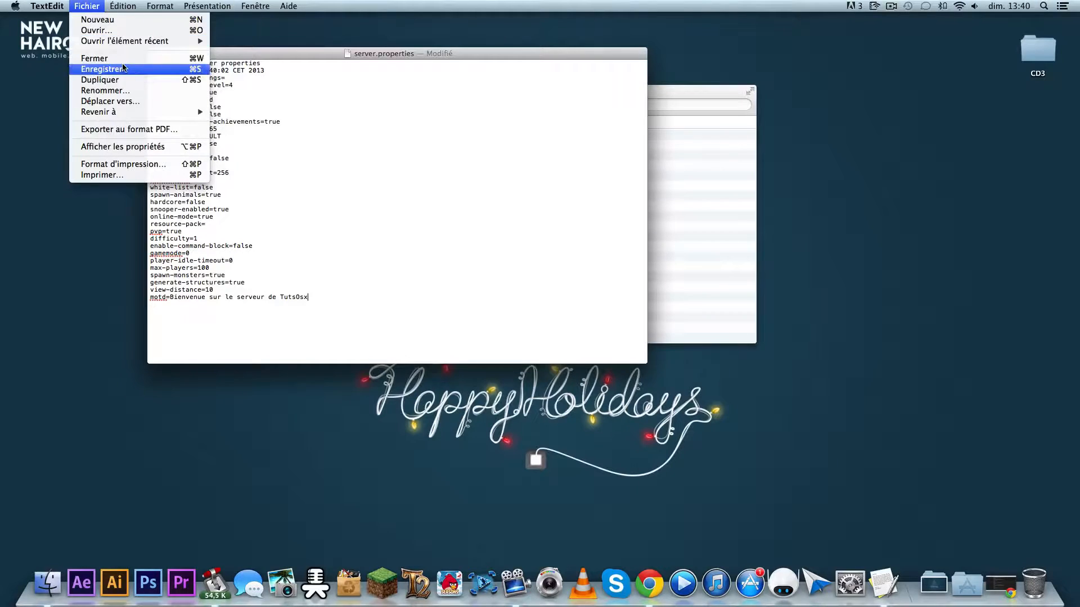
pyautogui.click(123, 68)
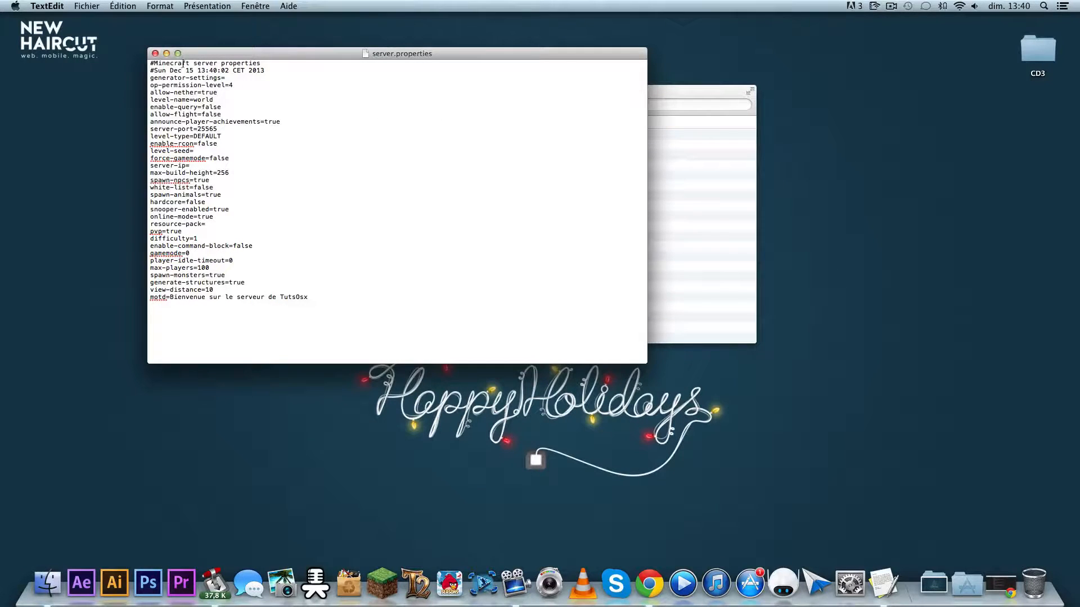
pyautogui.click(155, 54)
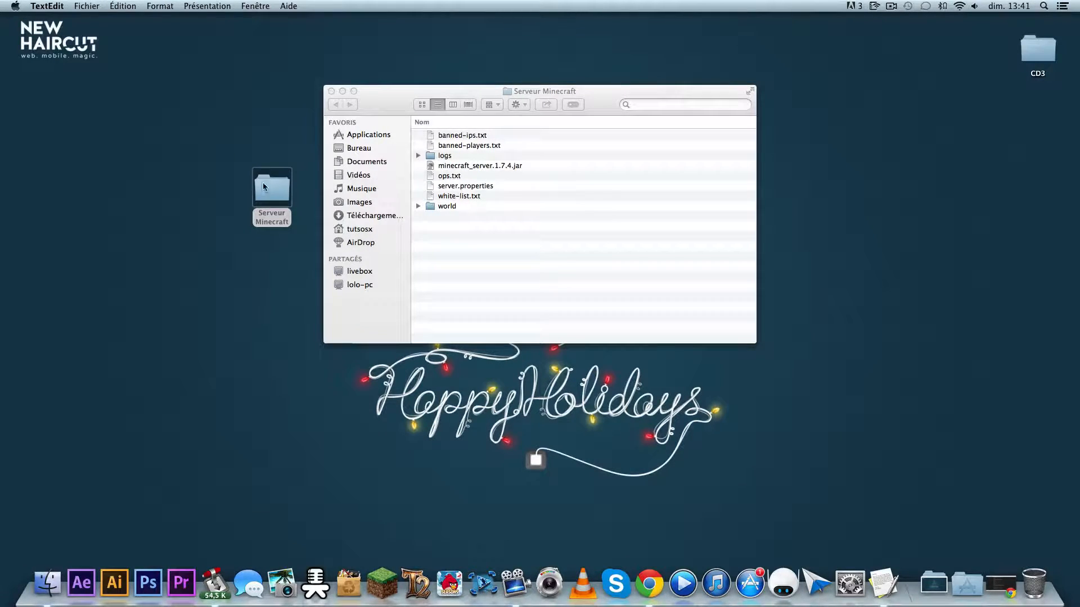
# - Place the Serveur Minecraft folder below CD3 on the desktop and relaunch minecraft_server.1.7.4.jar with its window minimized
pyautogui.moveTo(267, 185); pyautogui.dragTo(1035, 121)
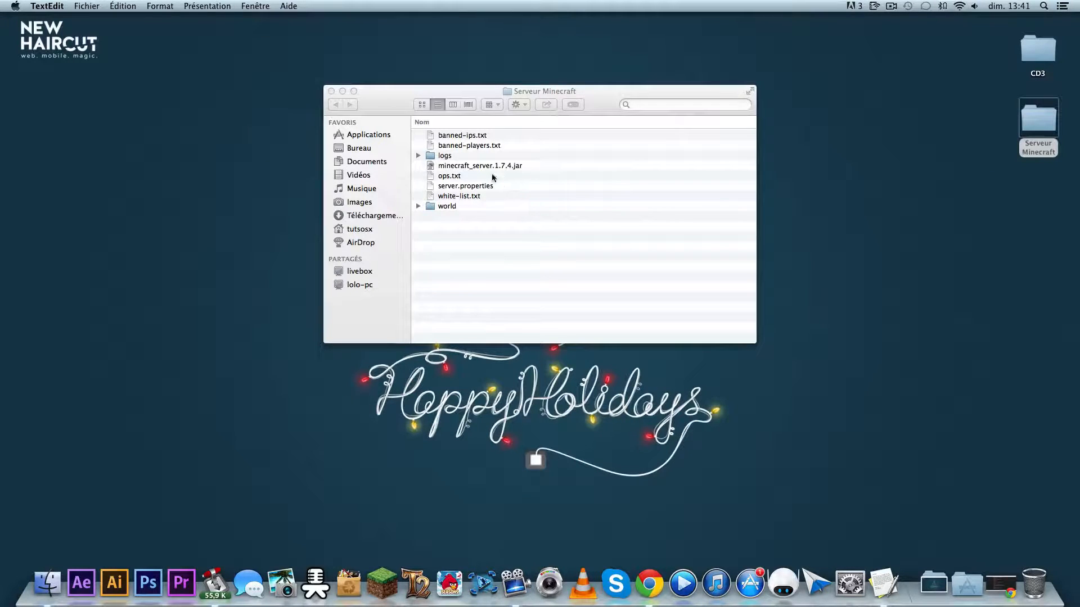
pyautogui.doubleClick(477, 166)
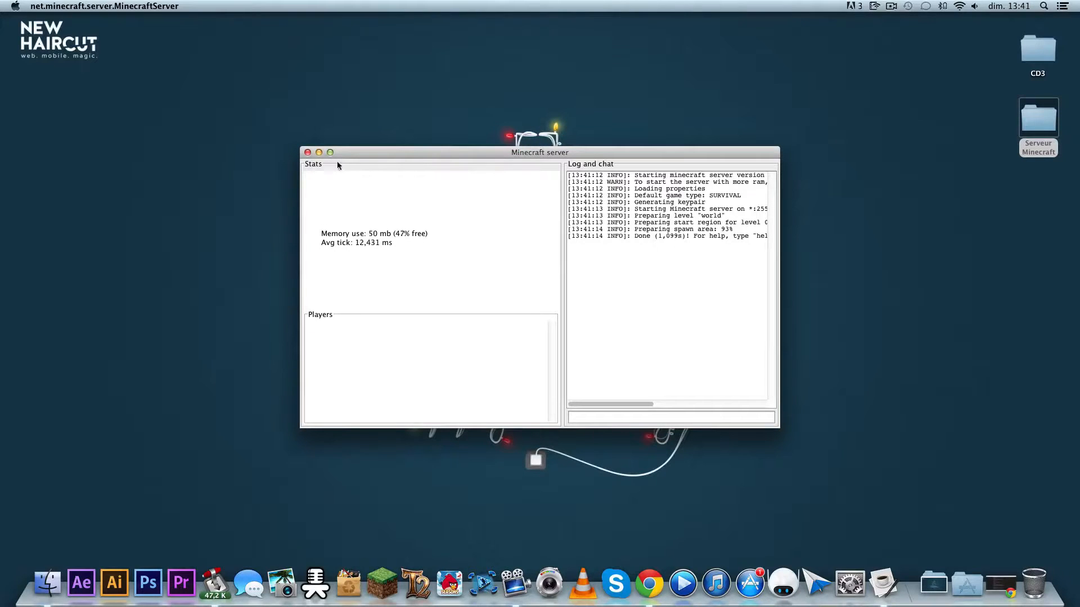
pyautogui.click(319, 152)
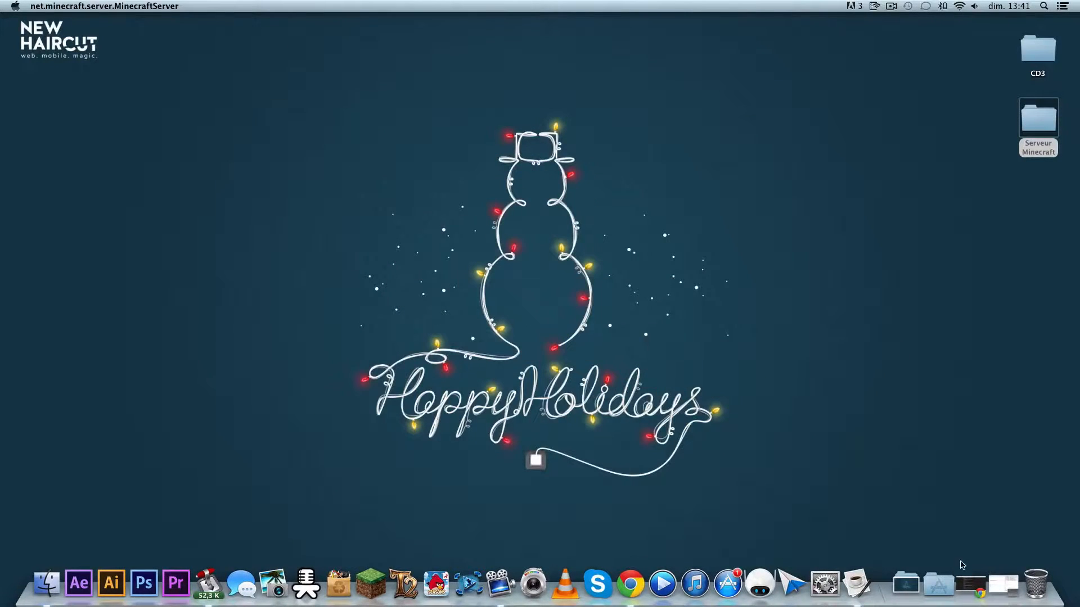
# - Launch the Minecraft game and delete the existing "Mon serveur" entry from the multiplayer server list
pyautogui.click(371, 585)
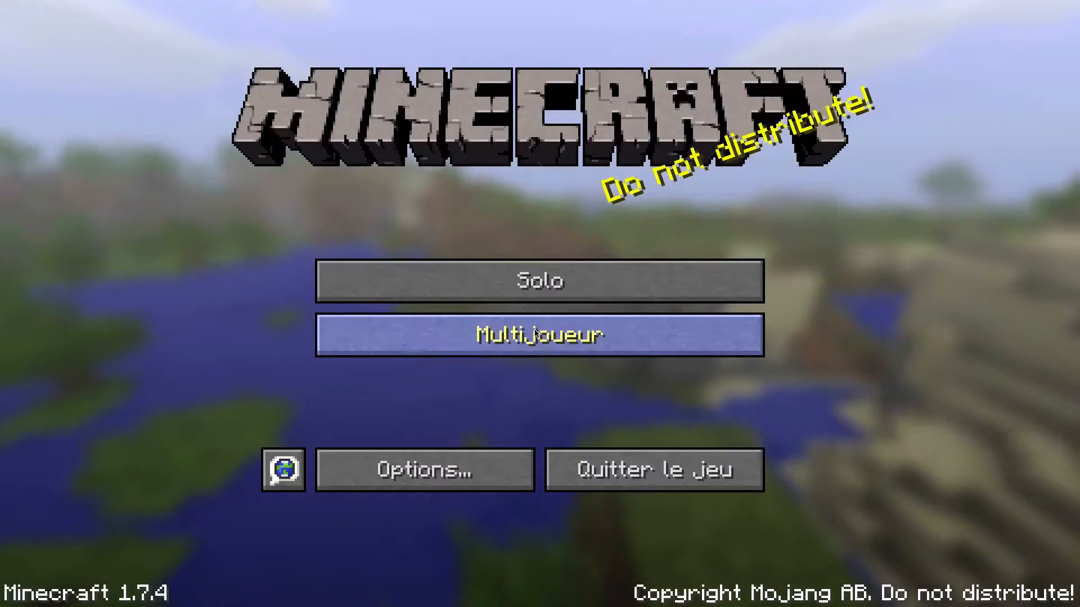
pyautogui.click(569, 337)
pyautogui.scroll(-3, 568, 336)
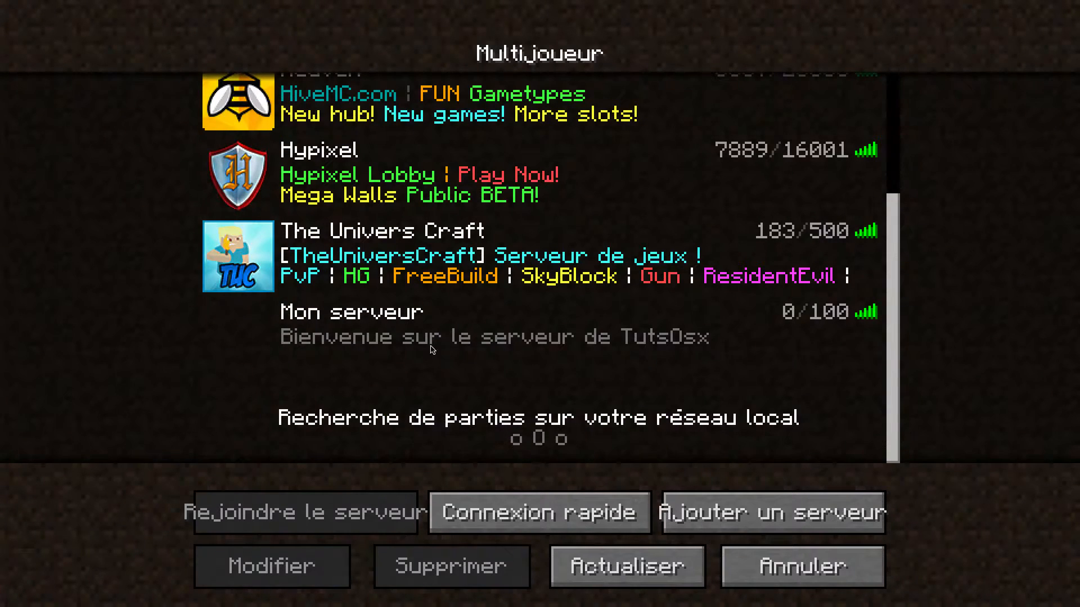
pyautogui.click(432, 345)
pyautogui.click(444, 564)
pyautogui.click(509, 349)
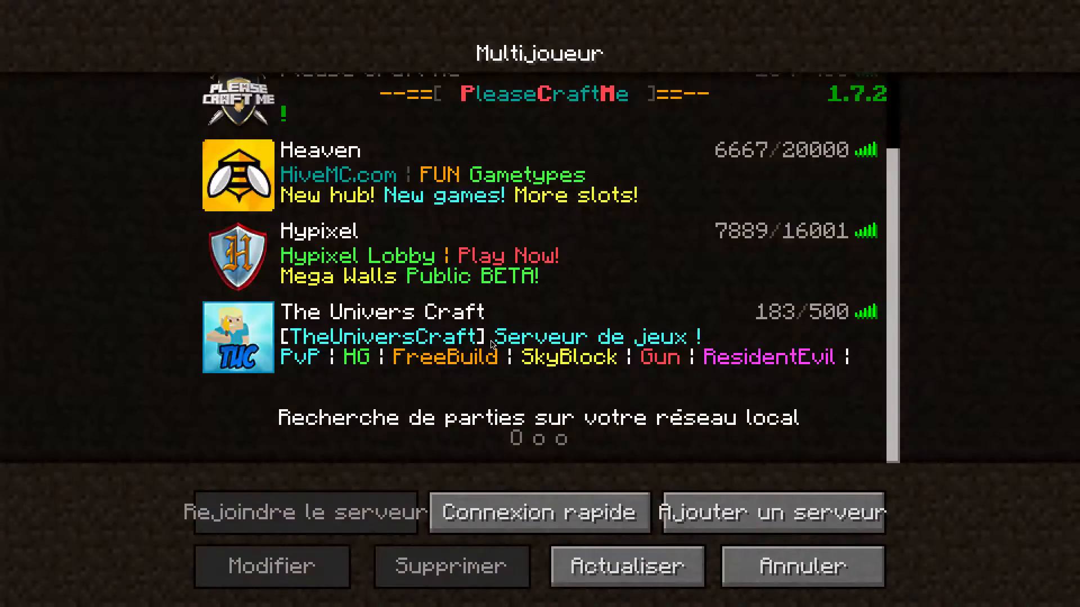
# - Add a multiplayer server named "Mon serveur" with the address localhost
pyautogui.click(755, 521)
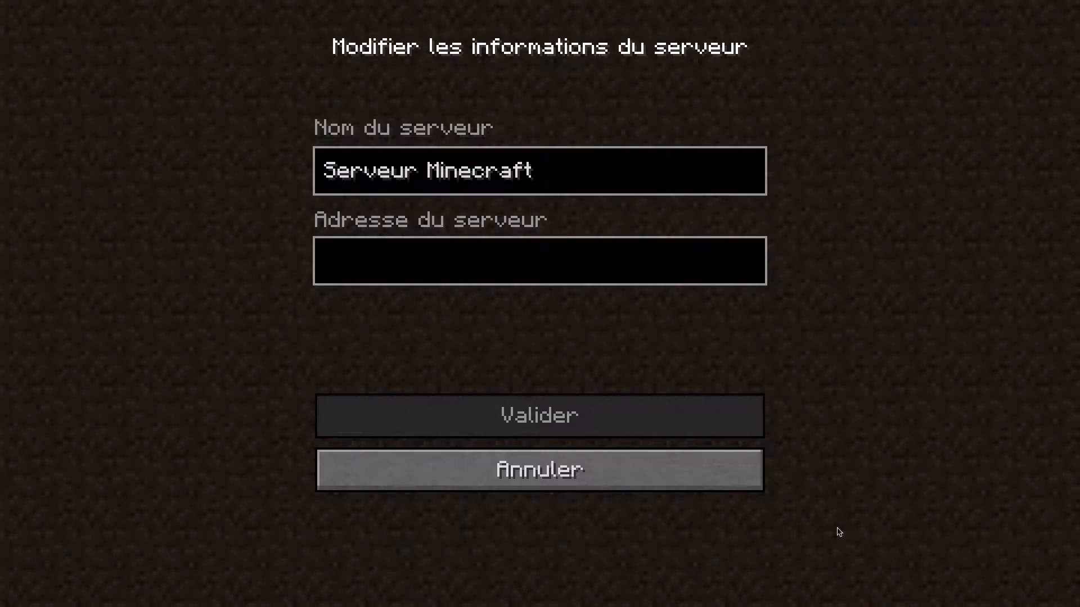
pyautogui.press('BackSpace')
pyautogui.press('BackSpace')
pyautogui.press('BackSpace')
pyautogui.press('BackSpace')
pyautogui.press('BackSpace')
pyautogui.press('BackSpace')
pyautogui.press('BackSpace')
pyautogui.press('BackSpace')
pyautogui.press('BackSpace')
pyautogui.press('BackSpace')
pyautogui.press('BackSpace')
pyautogui.press('BackSpace')
pyautogui.press('BackSpace')
pyautogui.press('BackSpace')
pyautogui.press('BackSpace')
pyautogui.press('BackSpace')
pyautogui.press('BackSpace')
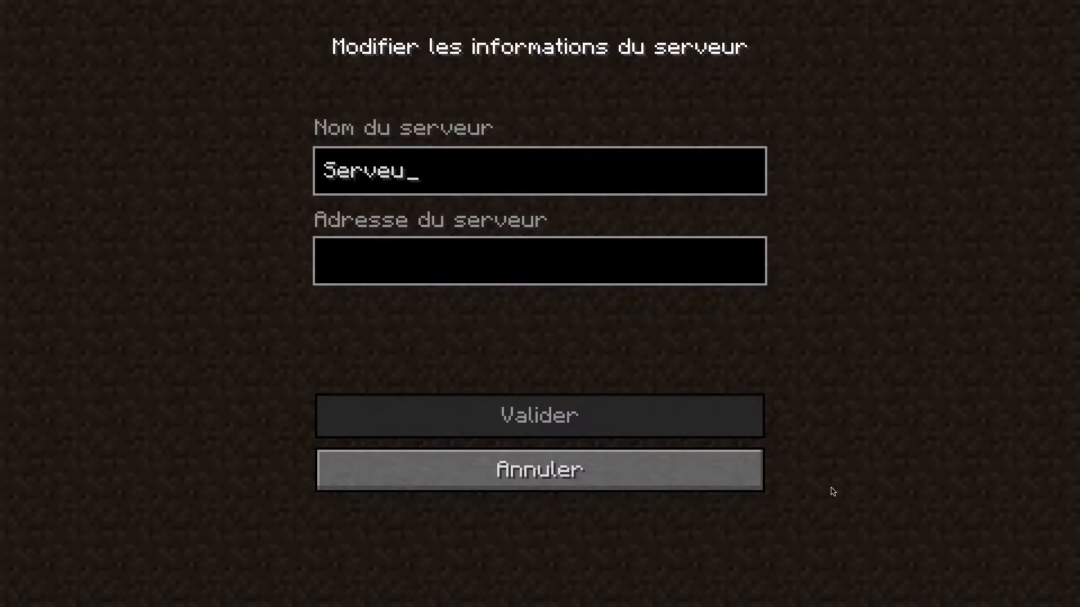
pyautogui.write('m')
pyautogui.press('BackSpace')
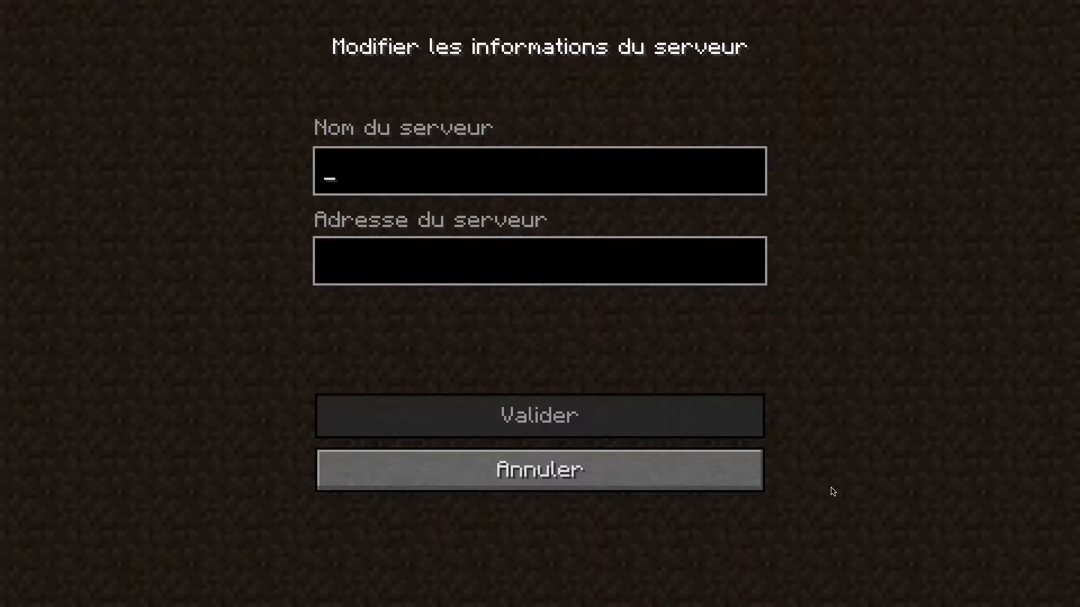
pyautogui.write('Mon serveur')
pyautogui.press('Tab')
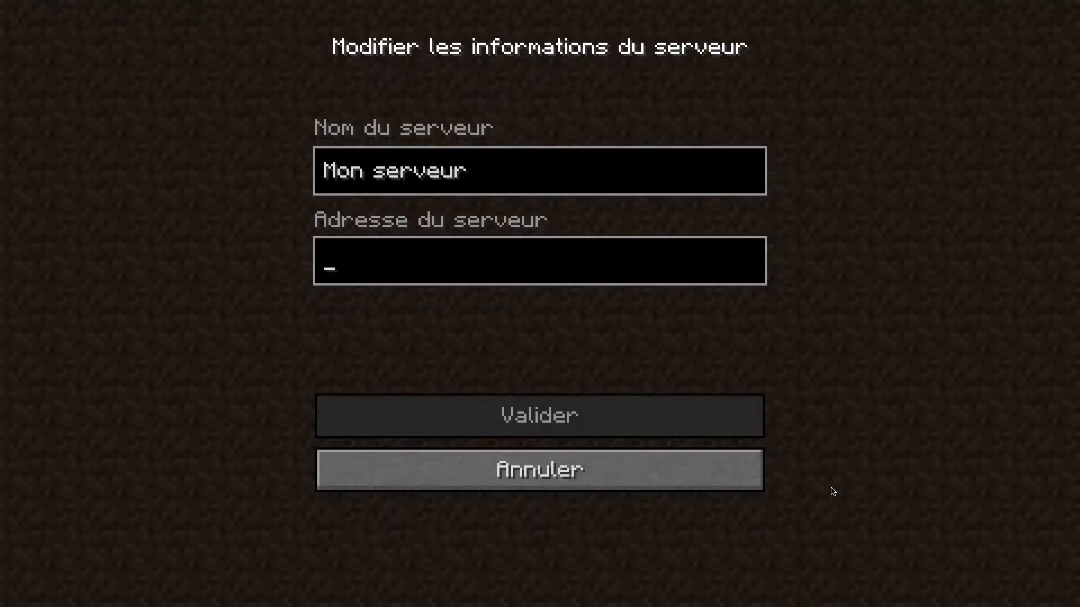
pyautogui.write('localhost')
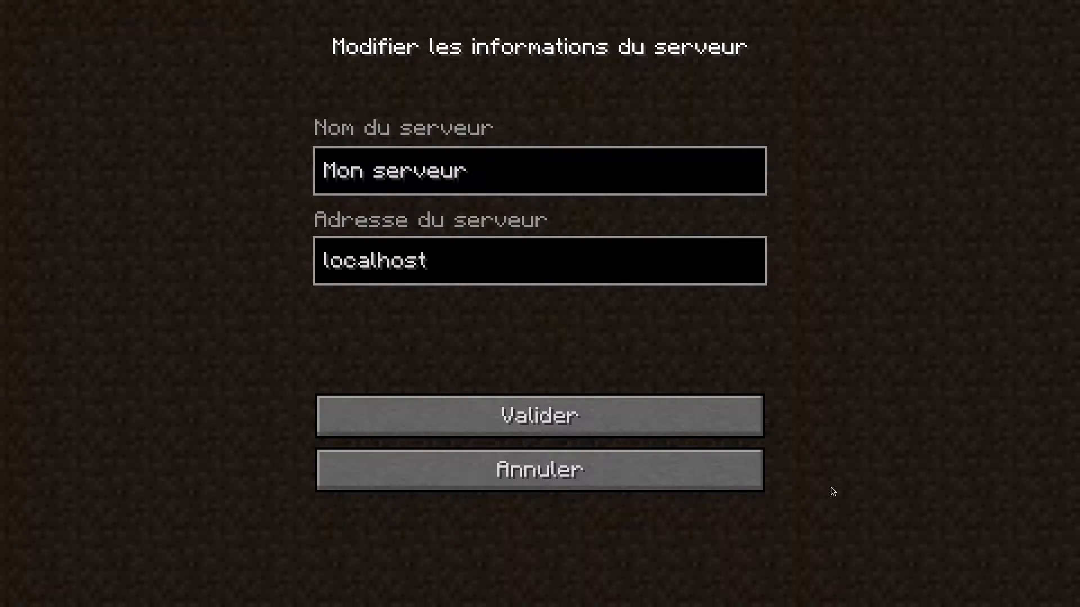
pyautogui.click(648, 413)
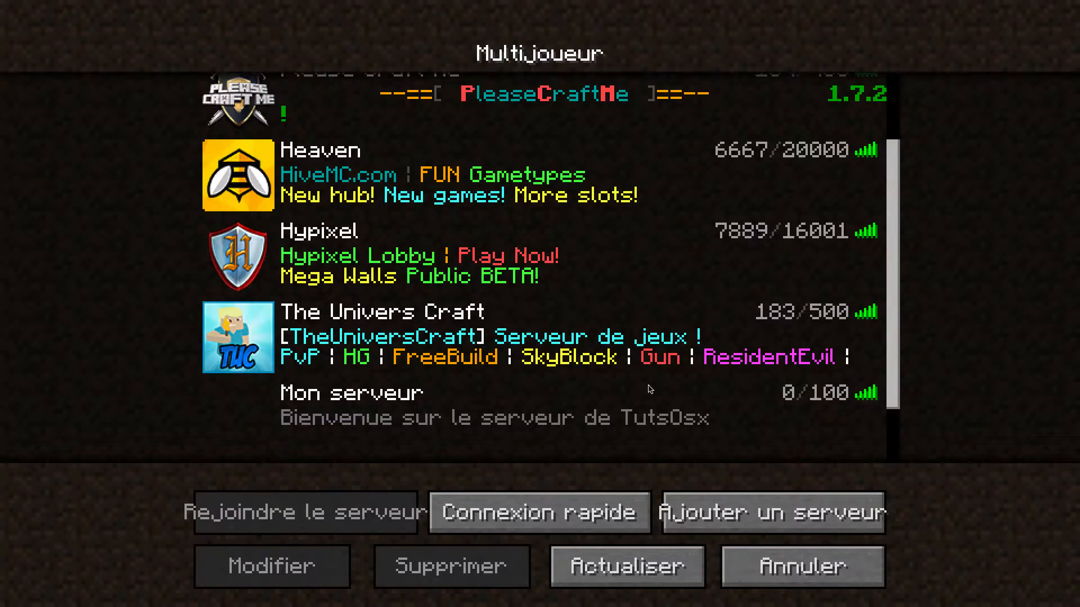
# - Join "Mon serveur" from the multiplayer server list
pyautogui.scroll(-2, 649, 389)
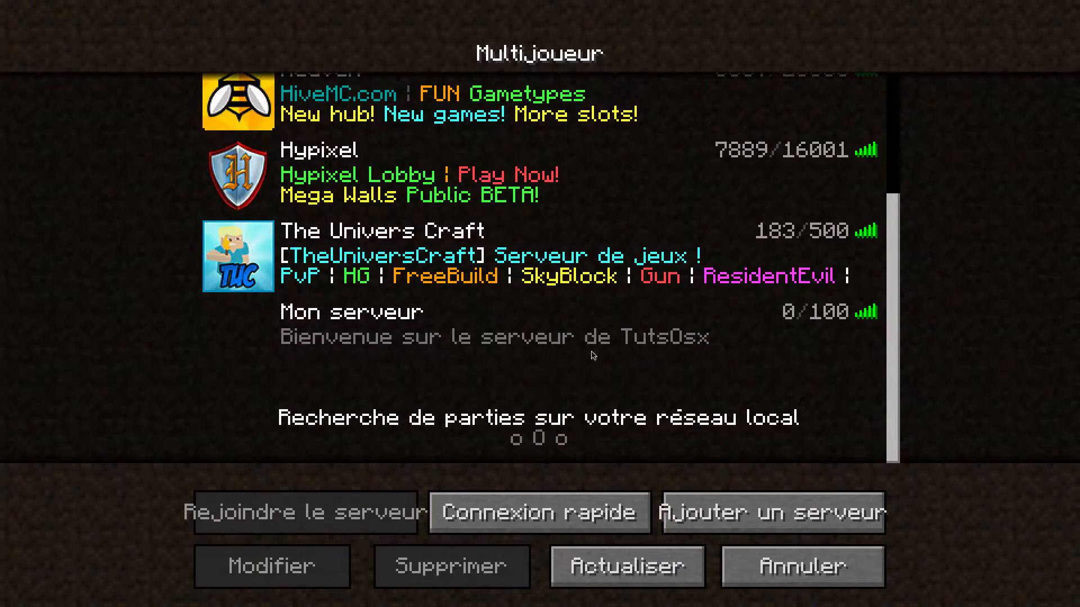
pyautogui.click(596, 349)
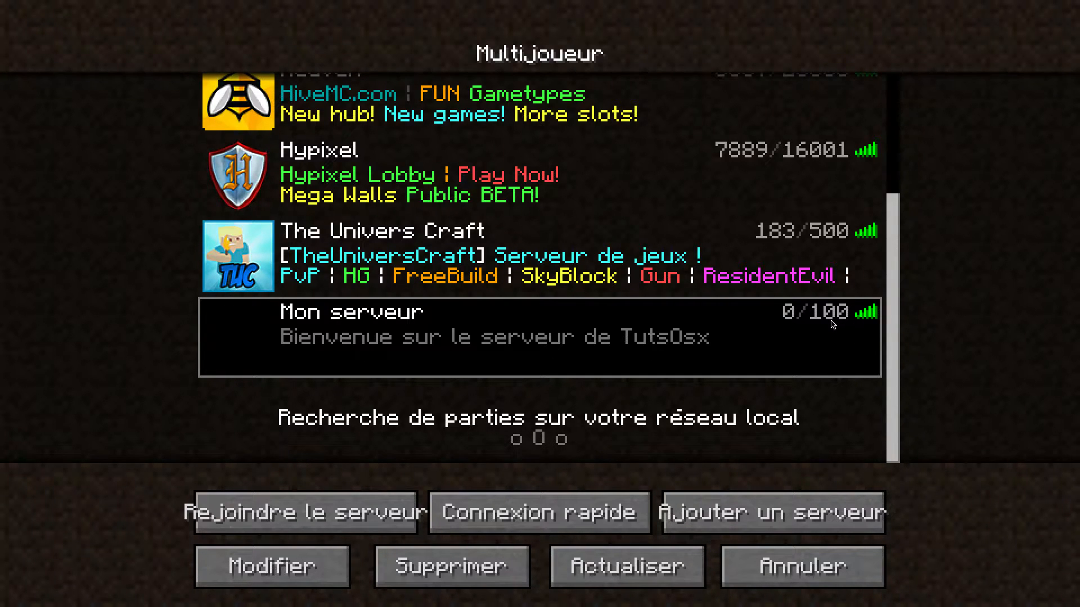
pyautogui.click(278, 511)
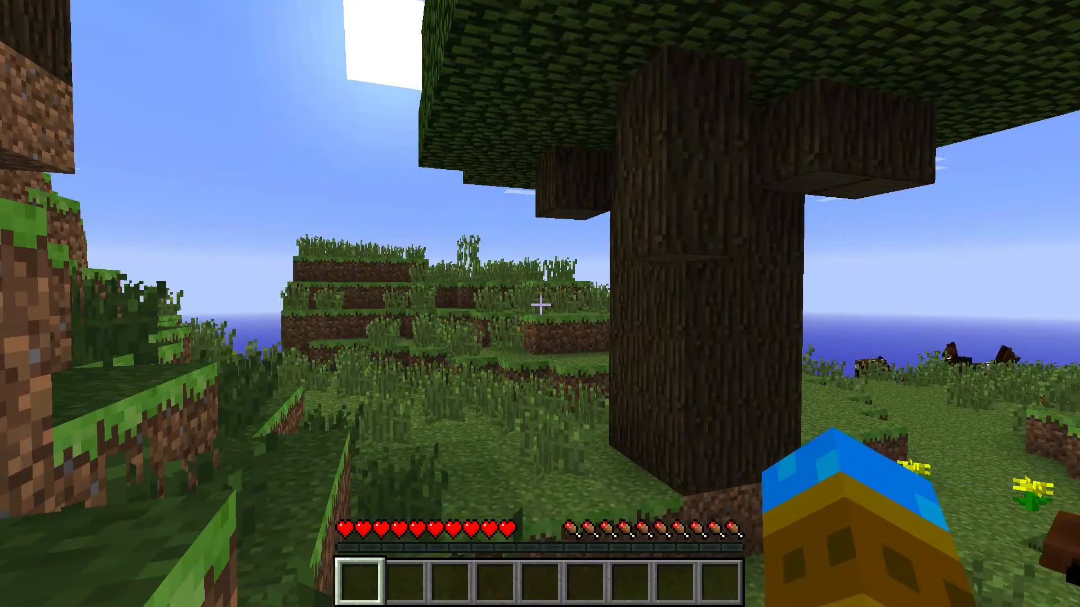
# - Explore the server world on foot, crossing the grassy plain past the horses to test the connection
pyautogui.press('w')
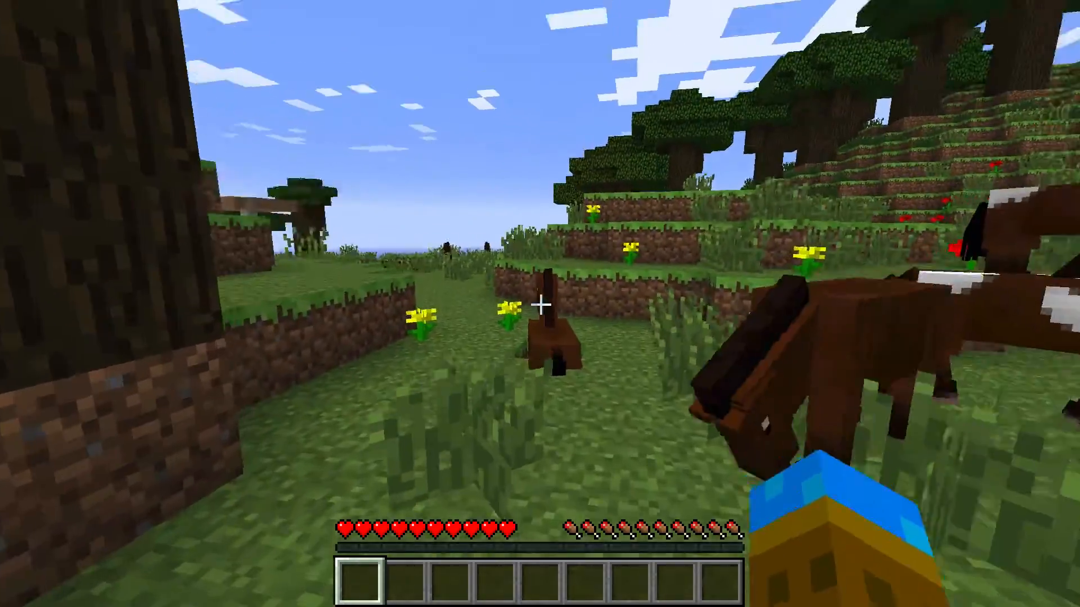
pyautogui.press('space')
pyautogui.press('w')
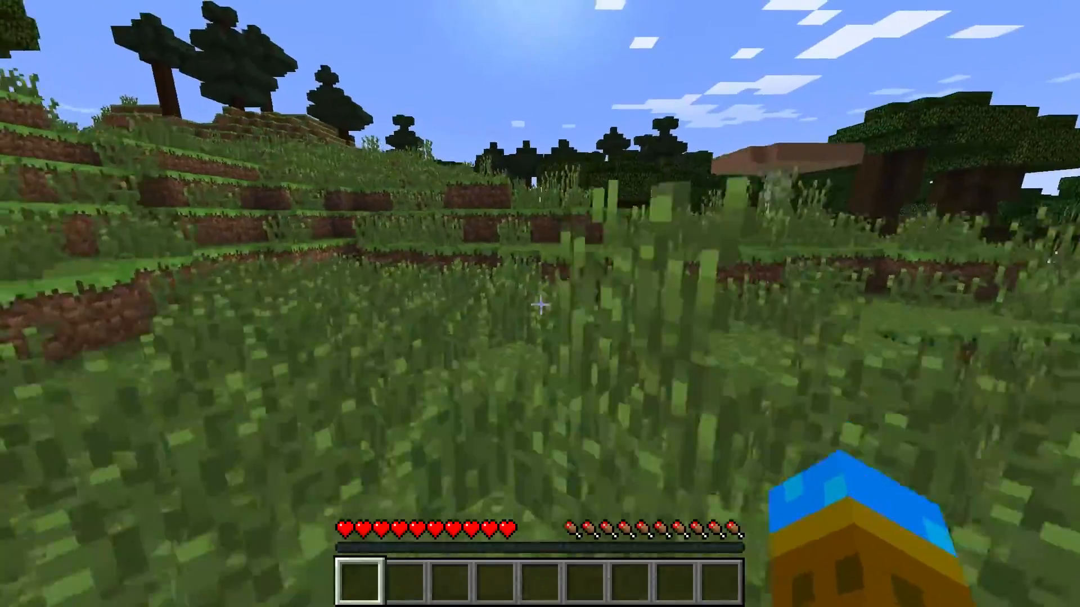
pyautogui.press('w')
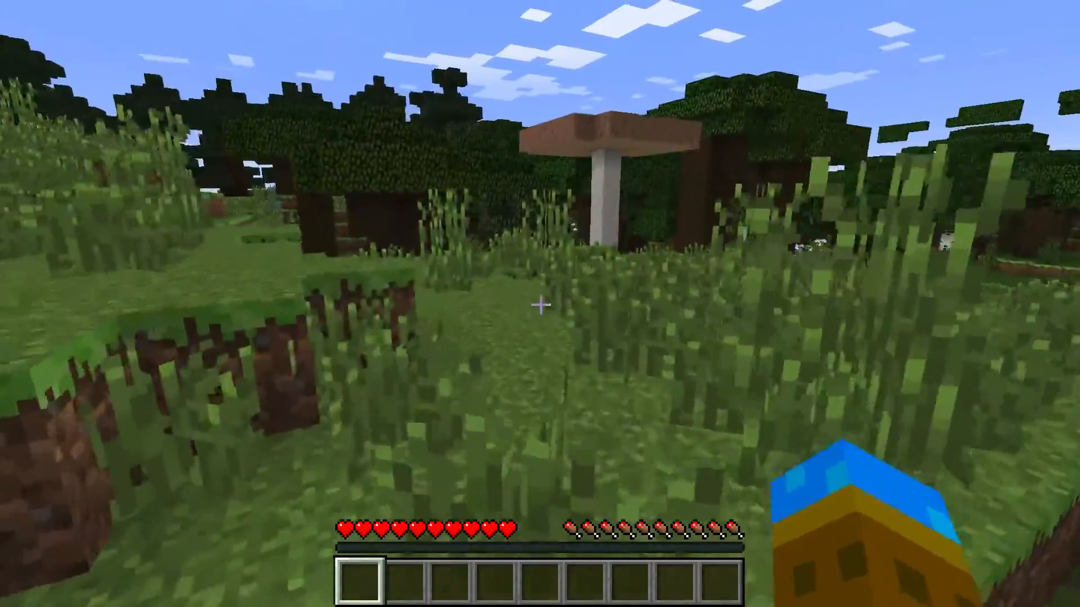
pyautogui.press('w')
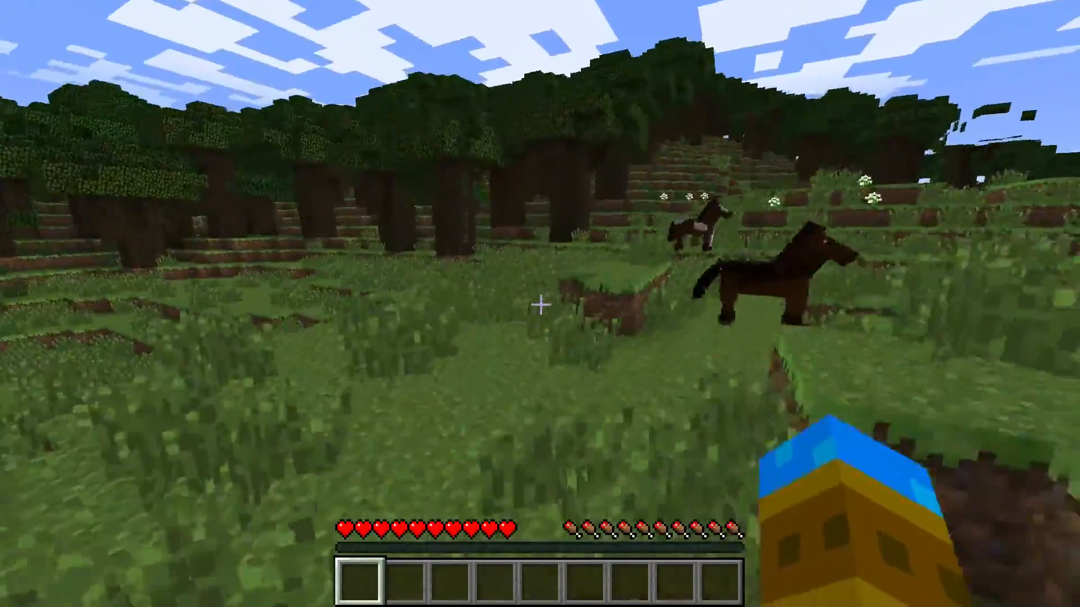
pyautogui.press('w')
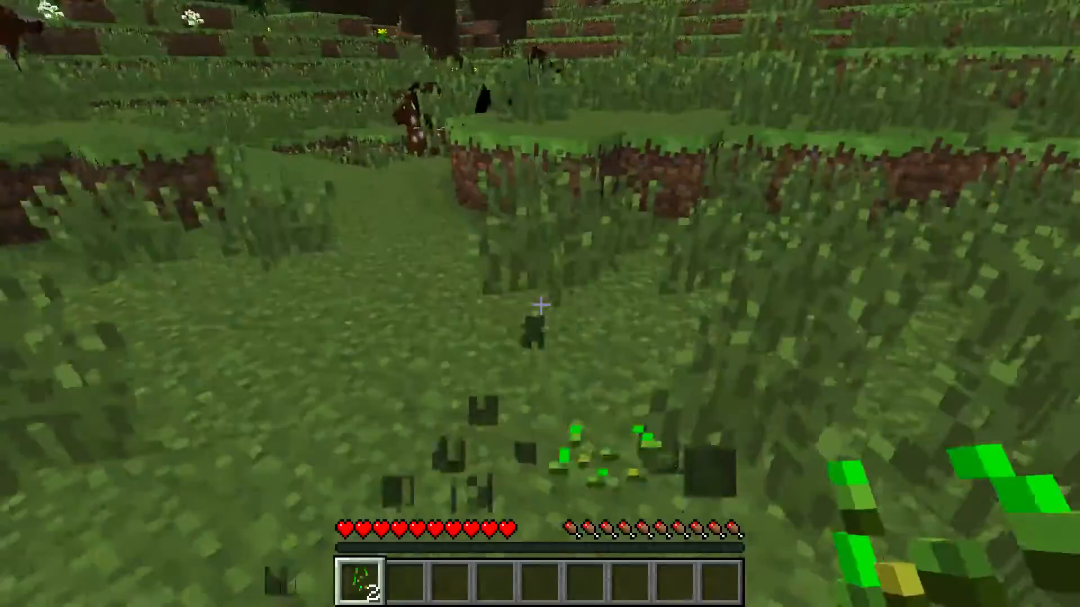
# - Break tall grass on the plain to collect seeds, switching to the empty second hotbar slot
pyautogui.click(541, 304)
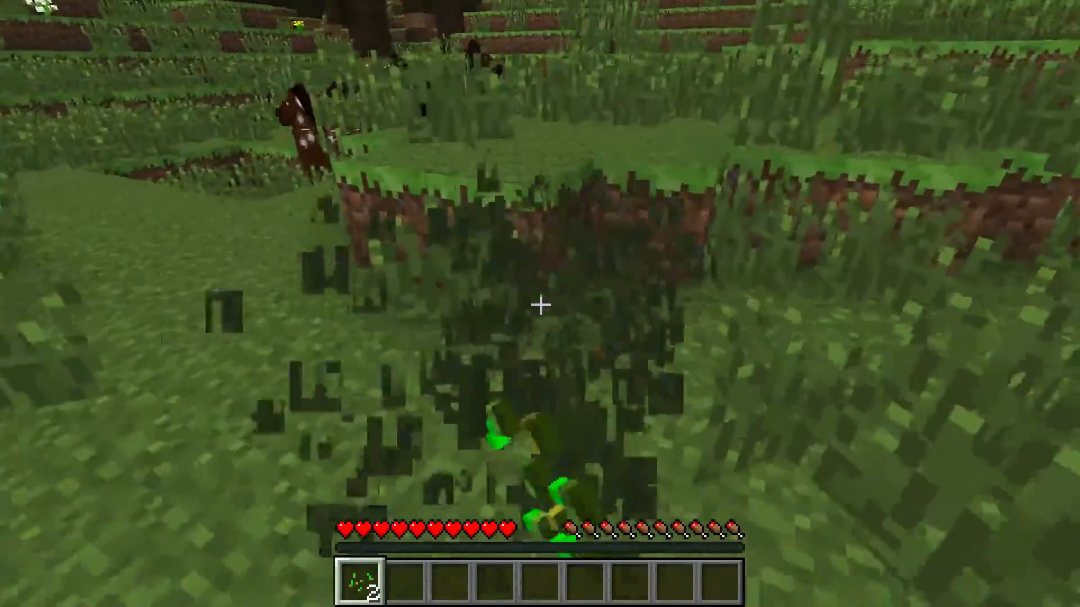
pyautogui.scroll(-1, 540, 305)
pyautogui.press('space')
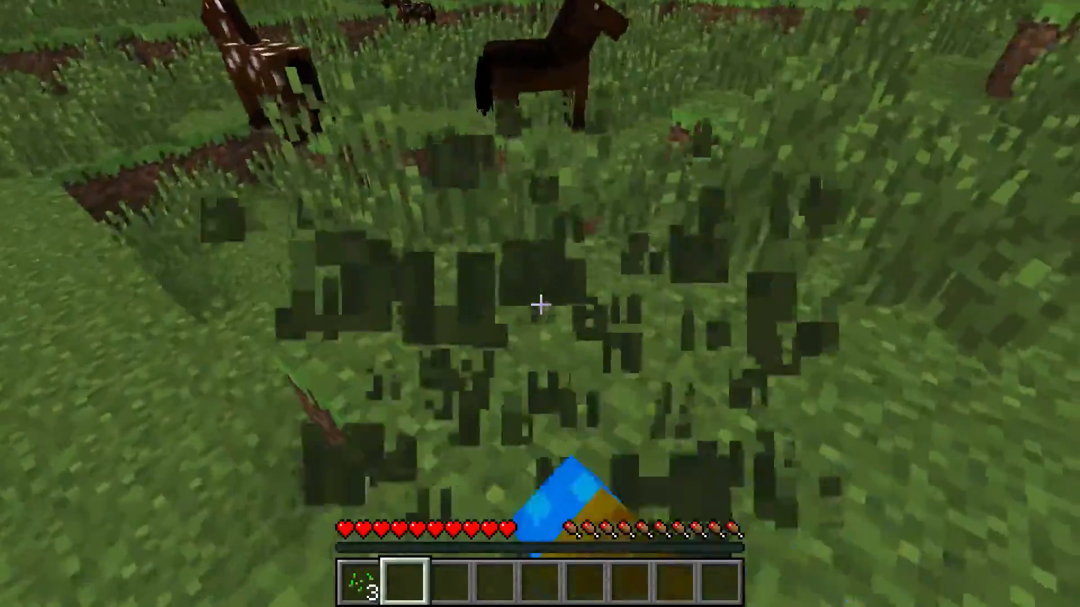
pyautogui.press('w')
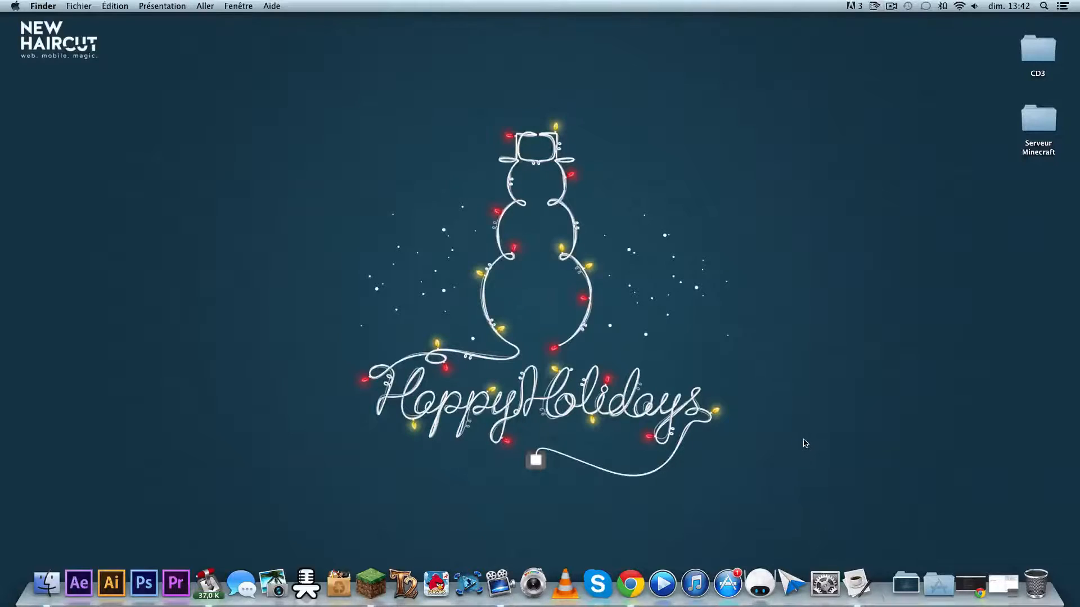
# - Bring back the minimized Minecraft server window and shut the server down with the stop command
pyautogui.click(866, 585)
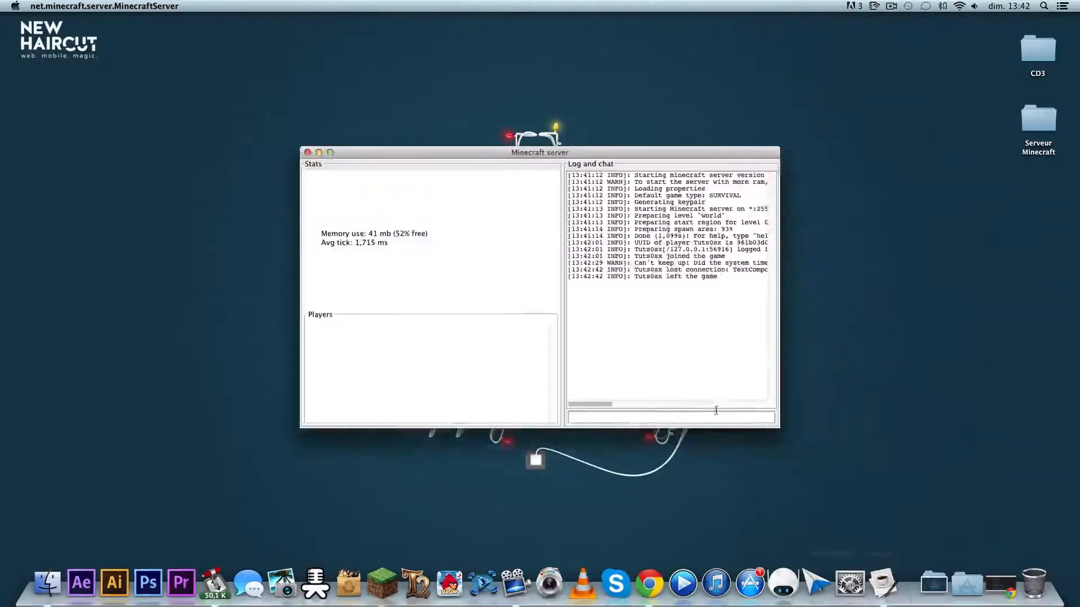
pyautogui.click(678, 414)
pyautogui.write('stop')
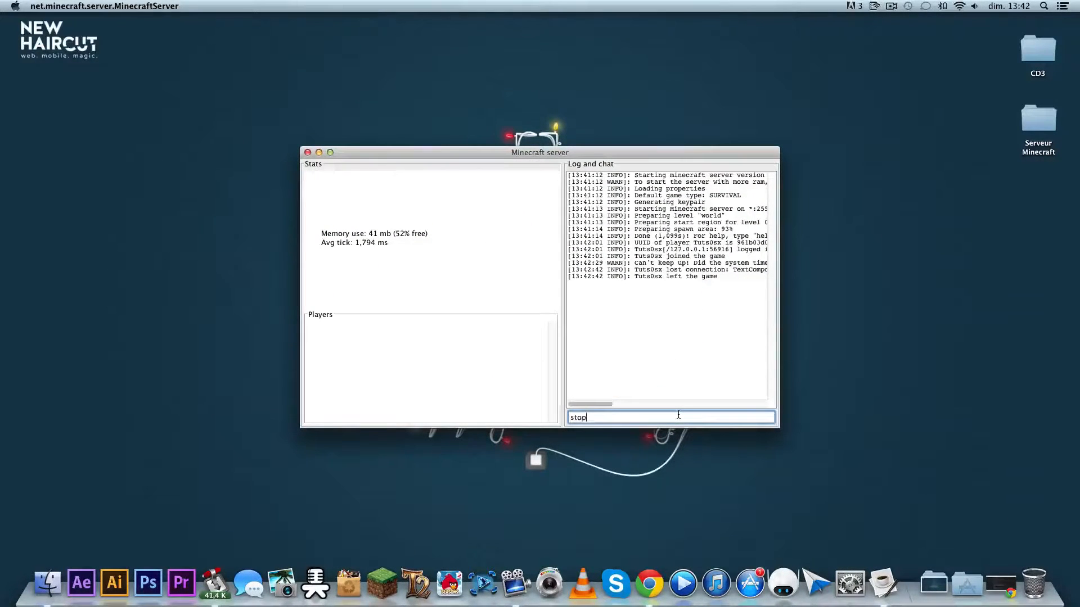
pyautogui.press('Return')
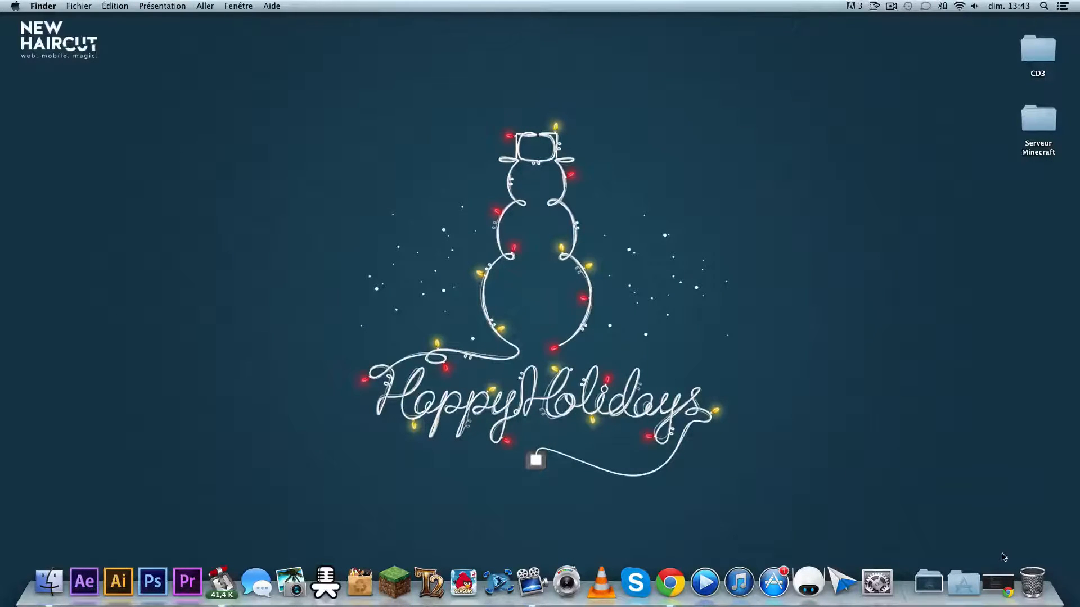
# - Switch to Chrome, show the Livebox router page at 192.168.1.1 and enter the admin account's password
pyautogui.click(999, 585)
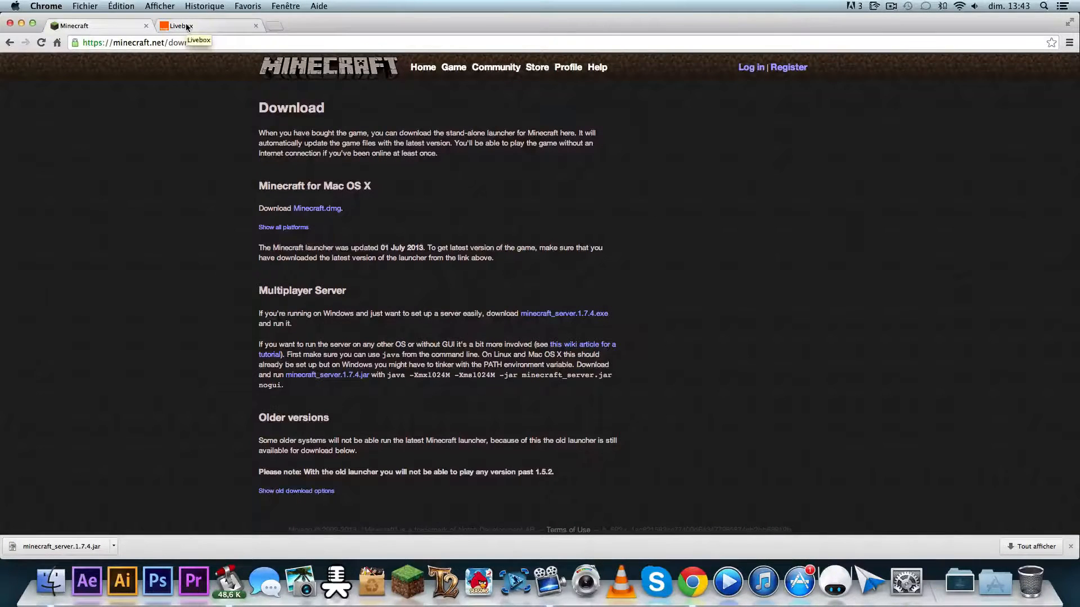
pyautogui.click(188, 26)
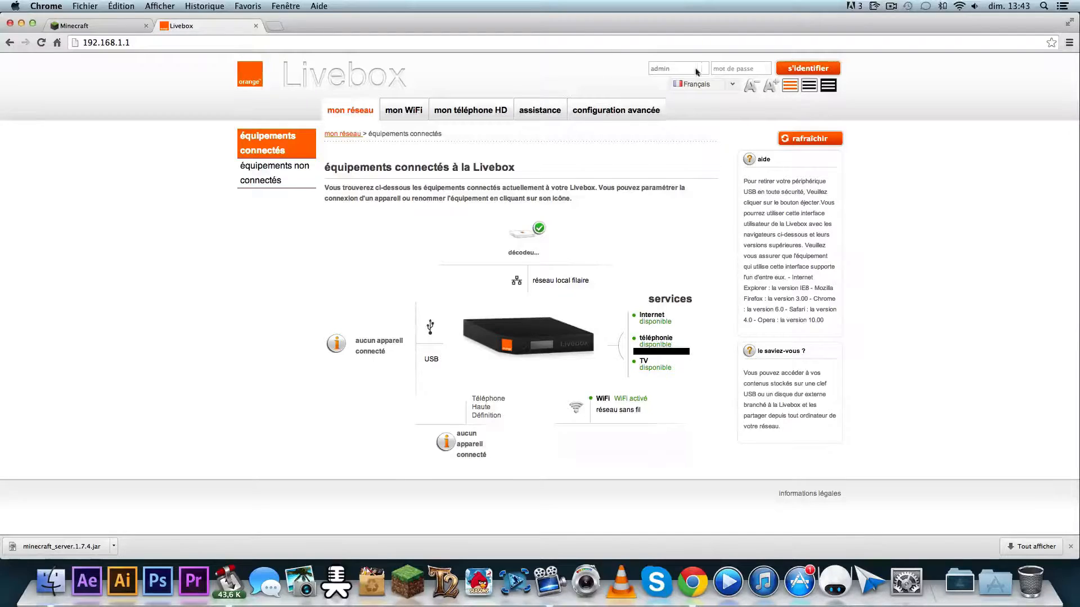
pyautogui.click(746, 67)
pyautogui.write('••••')
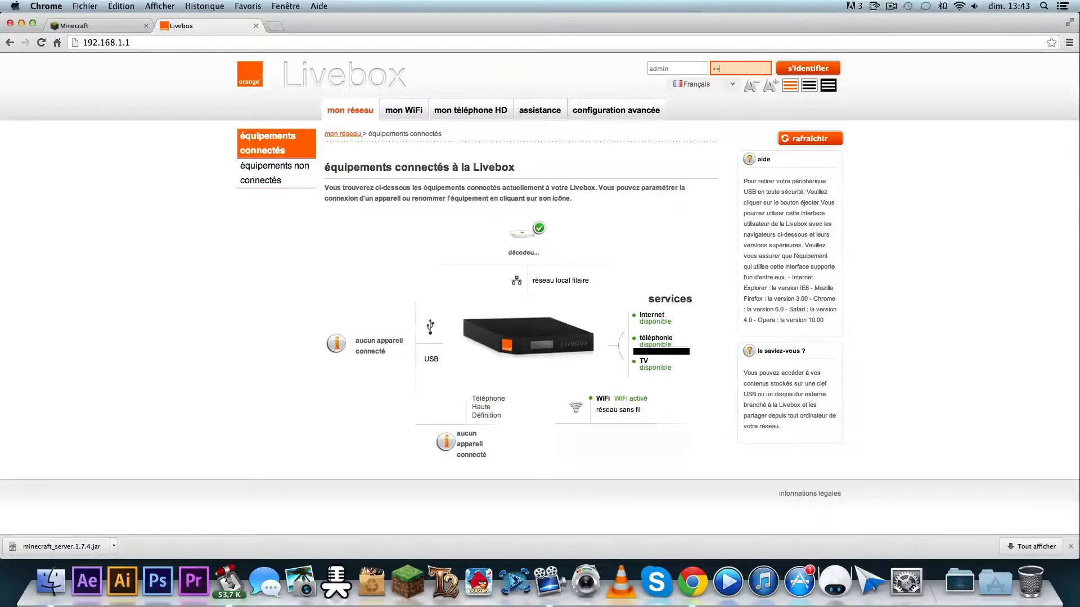
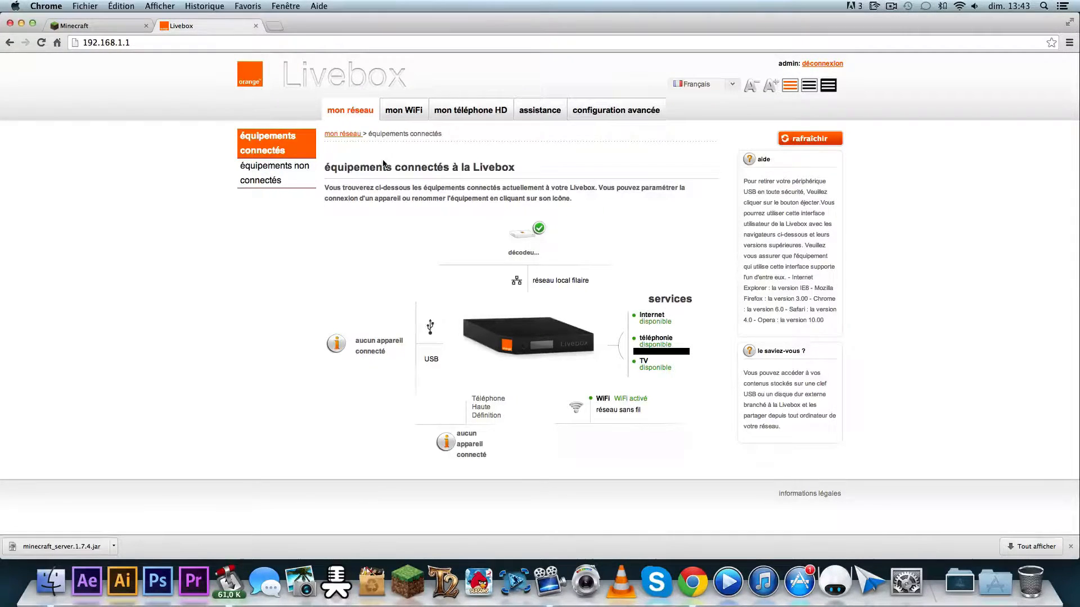
# - Show the Livebox's advanced NAT/PAT network settings and delete the existing Minecraft rule
pyautogui.click(629, 112)
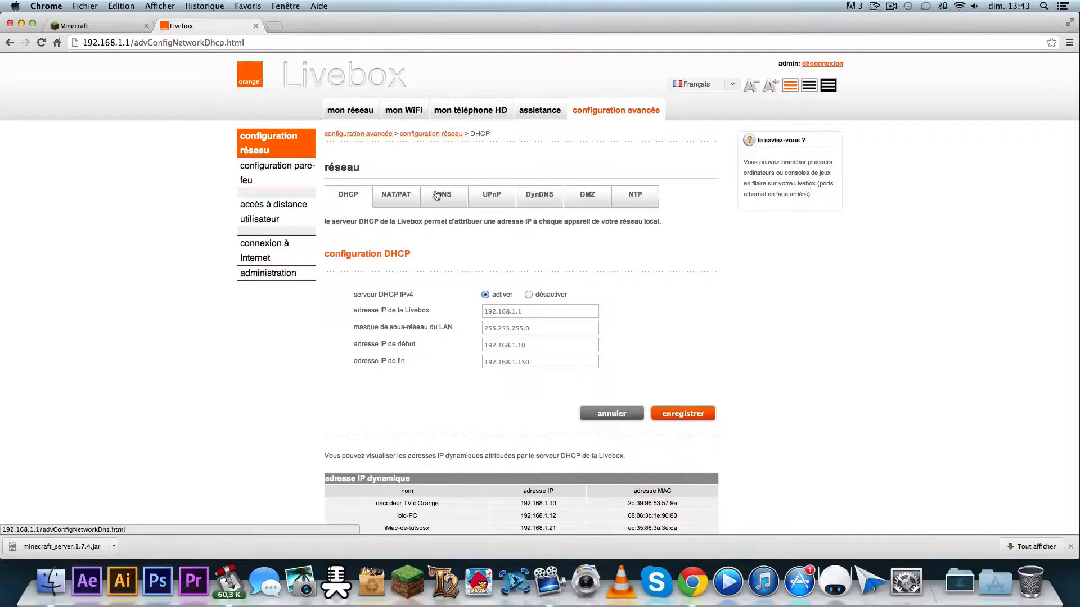
pyautogui.click(411, 194)
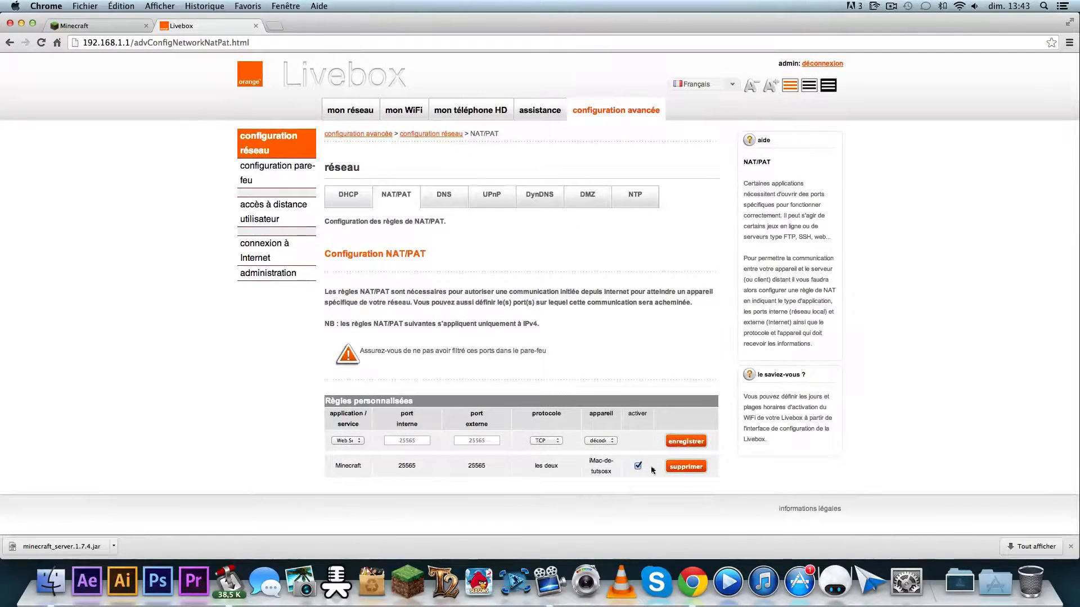
pyautogui.click(686, 466)
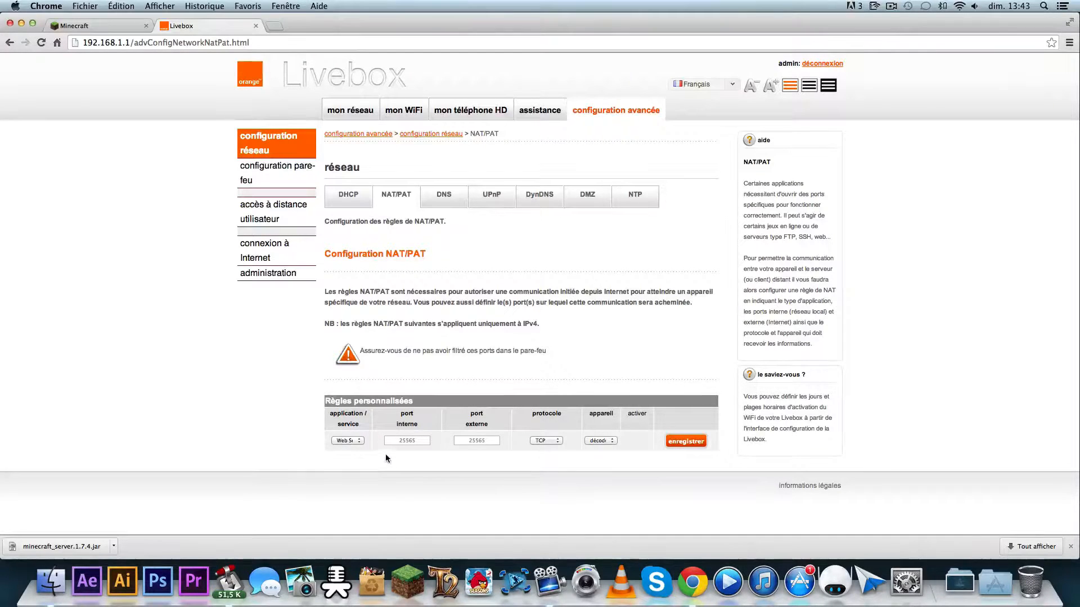
# - Save a new NAT/PAT rule for Minecraft on port 25565, with protocol "les deux" and device iMac-de-tutsosx, and highlight its row
pyautogui.click(352, 440)
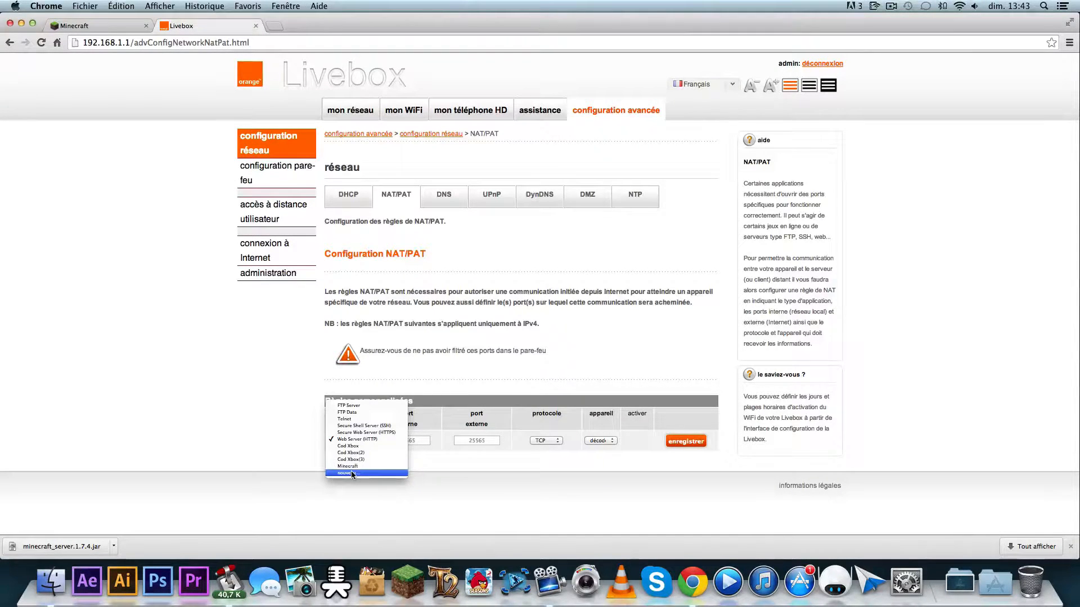
pyautogui.click(354, 467)
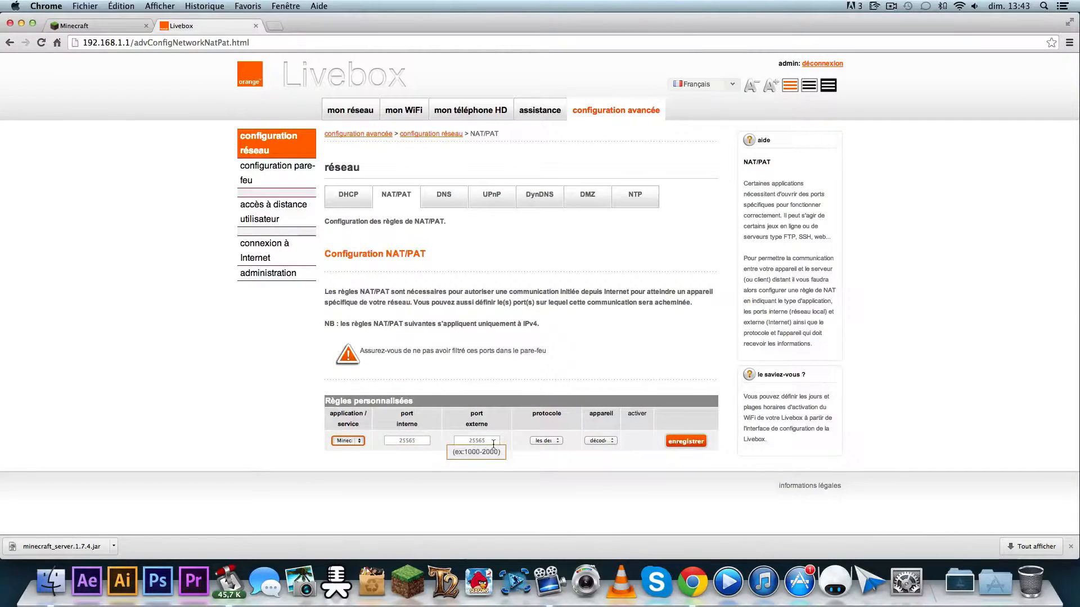
pyautogui.click(553, 441)
pyautogui.click(553, 442)
pyautogui.click(607, 442)
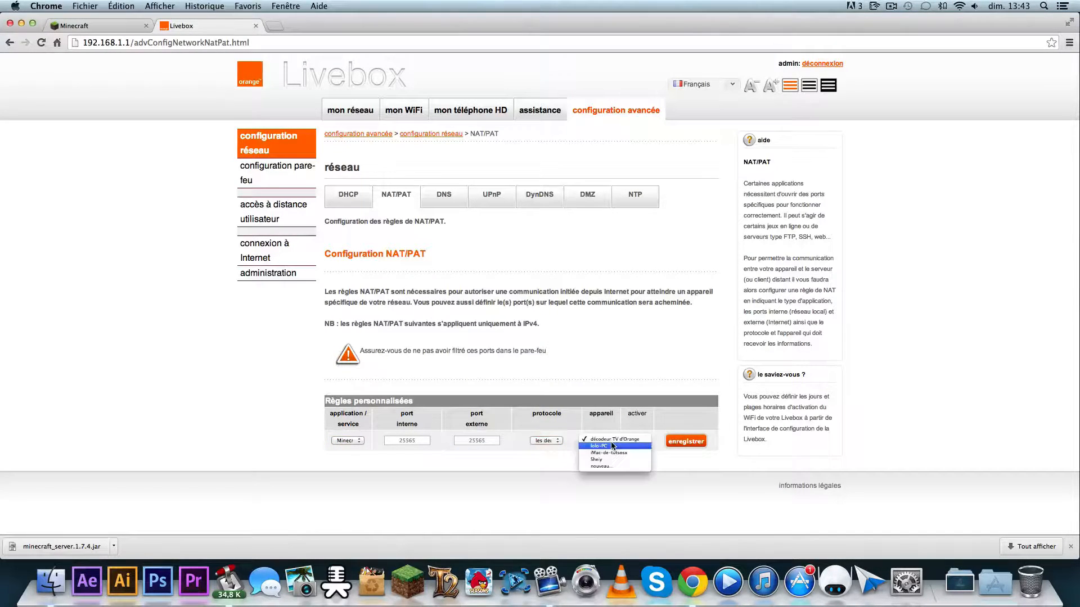
pyautogui.click(610, 453)
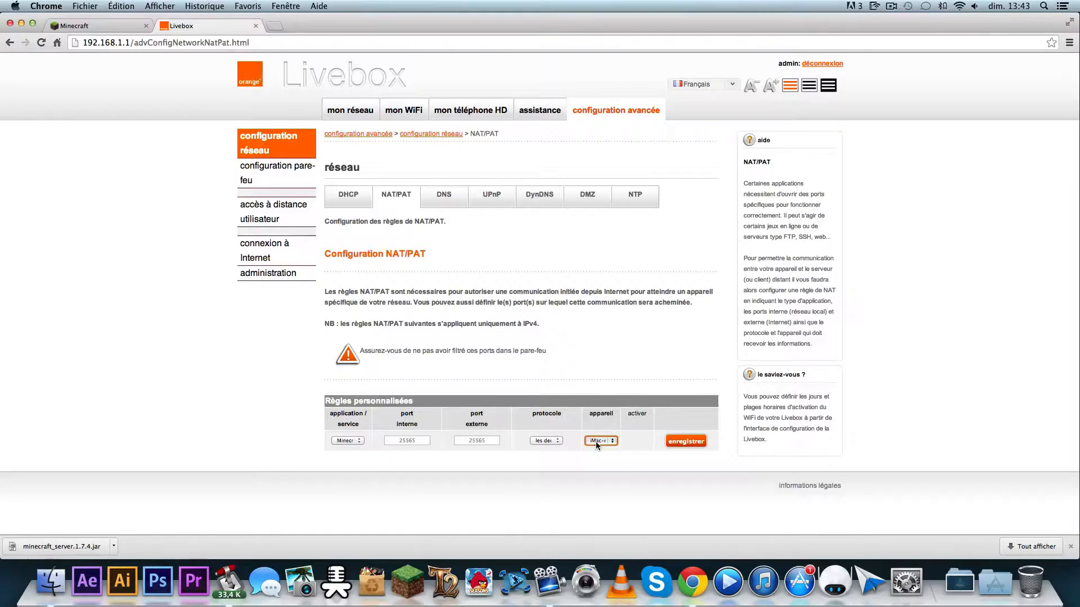
pyautogui.click(689, 443)
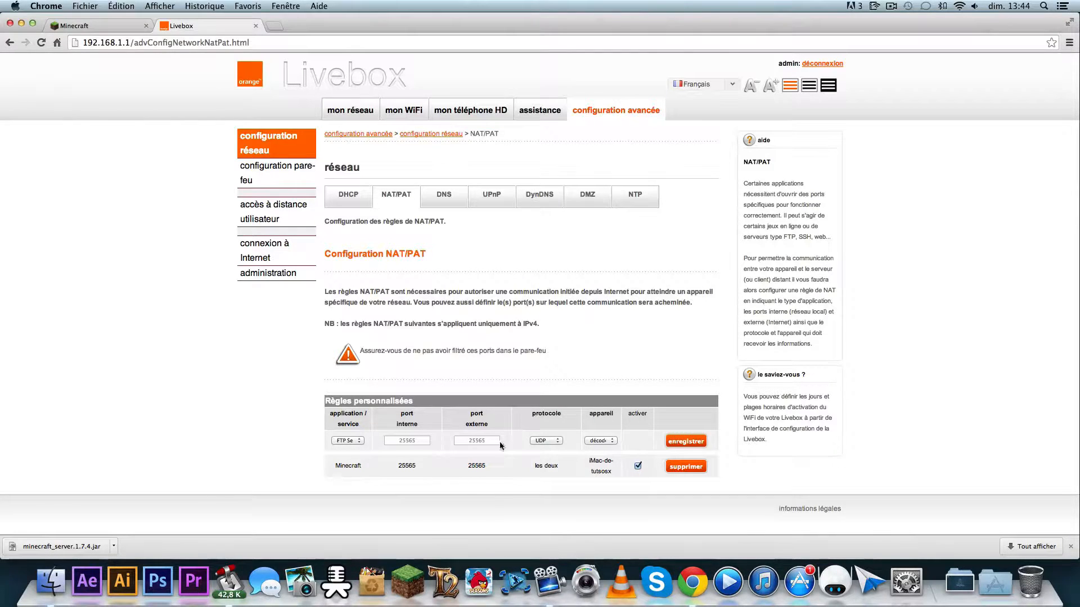
pyautogui.moveTo(332, 462); pyautogui.dragTo(600, 458)
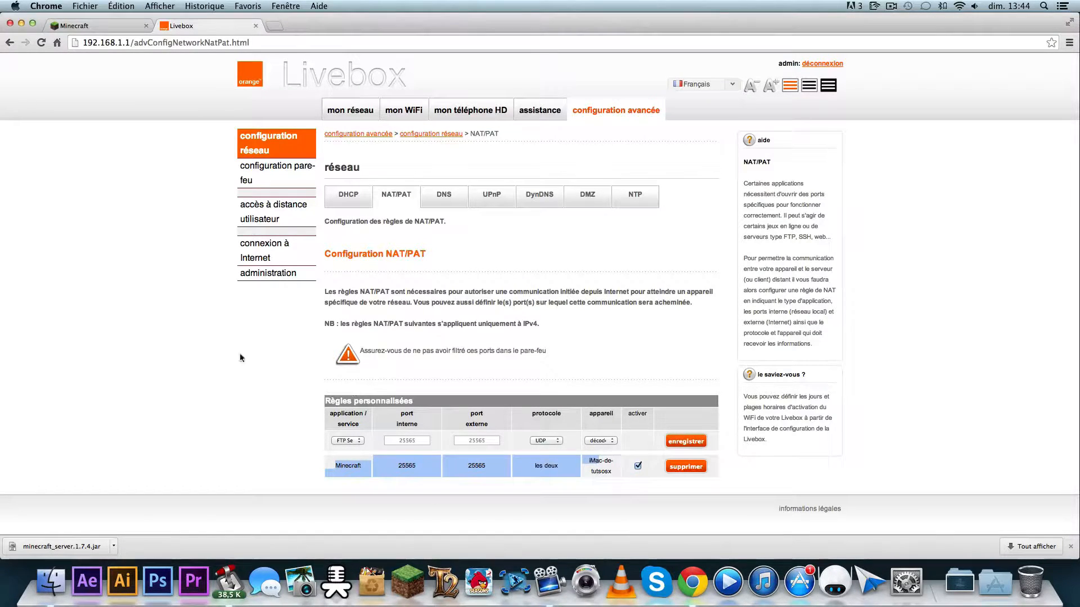
# - Close the Livebox page and the Minecraft download page to return to the desktop
pyautogui.click(256, 26)
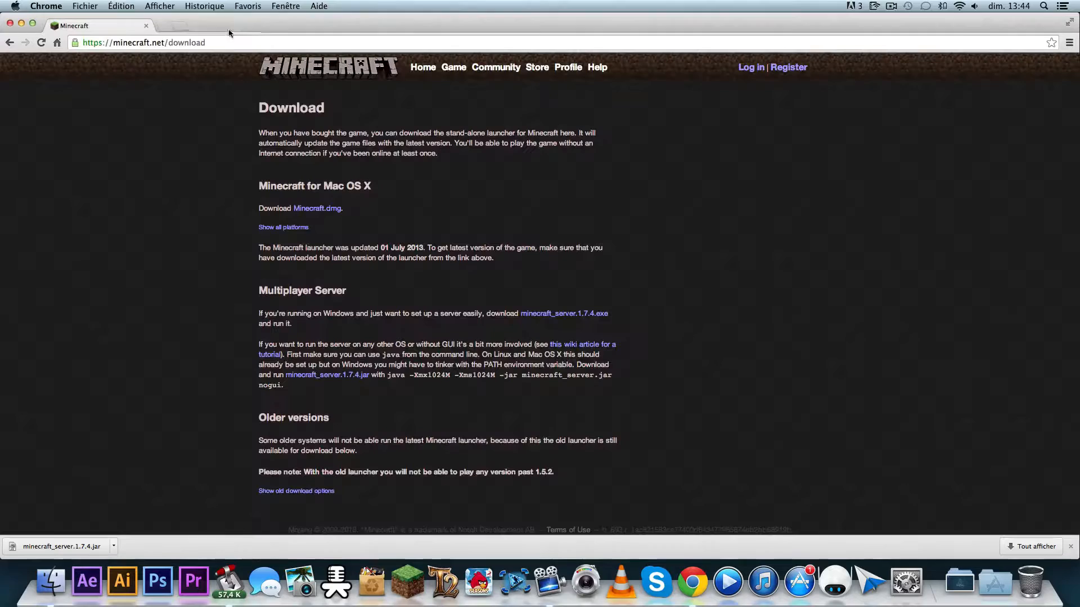
pyautogui.click(147, 26)
pyautogui.click(689, 183)
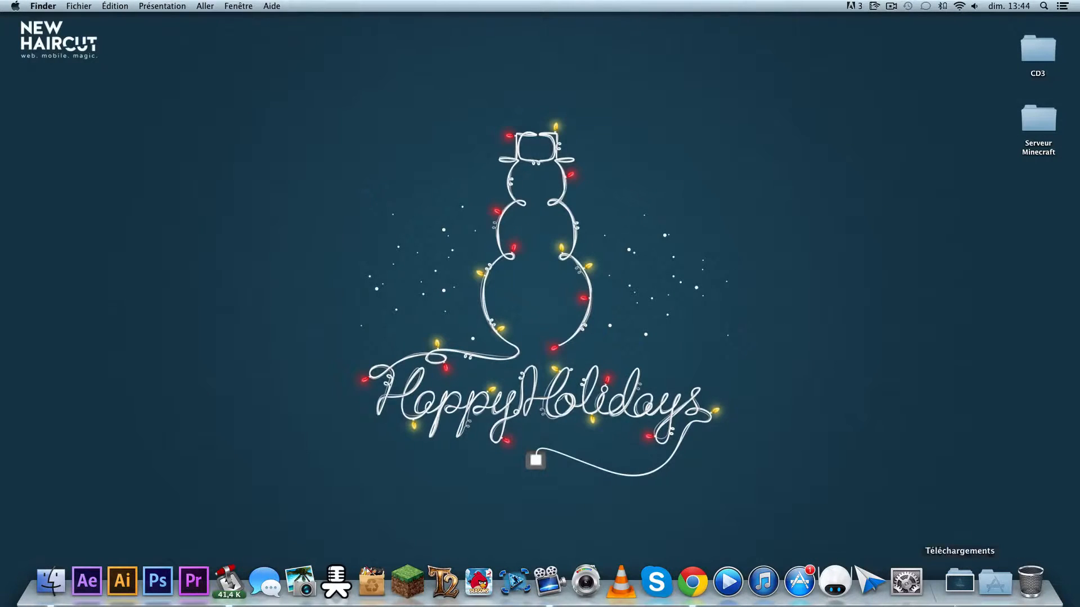
# - Switch to System Preferences, highlight the Mac's local IP address in the Wi-Fi network settings, and close the window
pyautogui.click(912, 585)
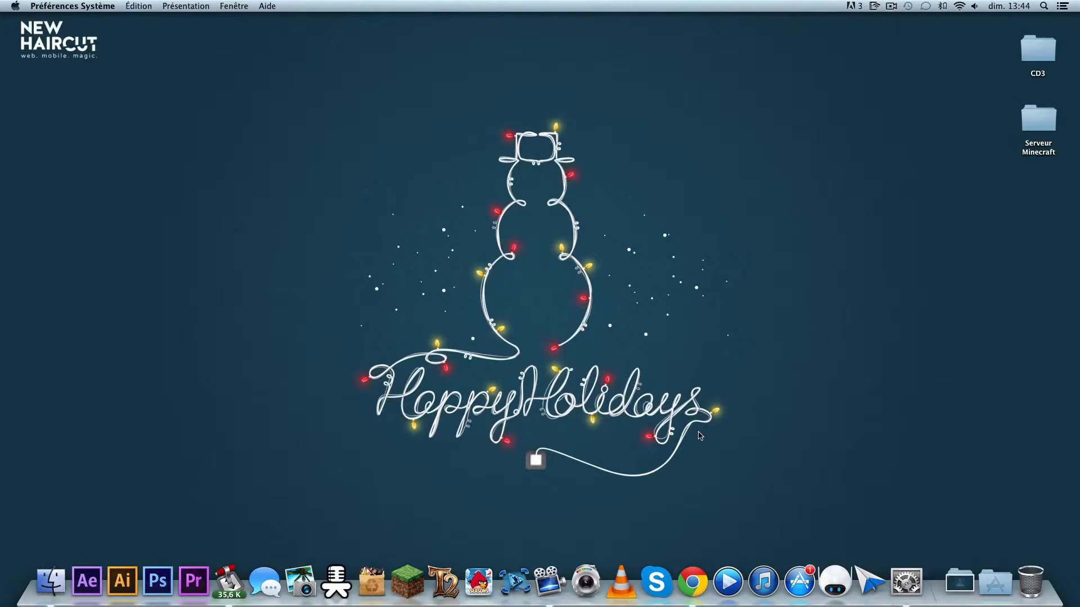
pyautogui.click(426, 300)
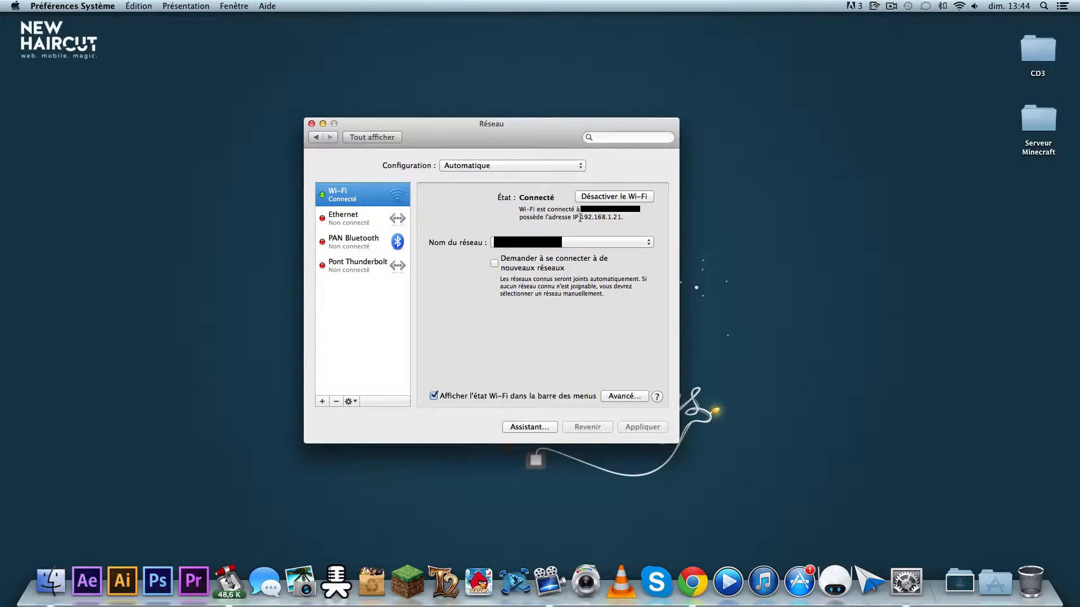
pyautogui.moveTo(580, 218); pyautogui.dragTo(623, 217)
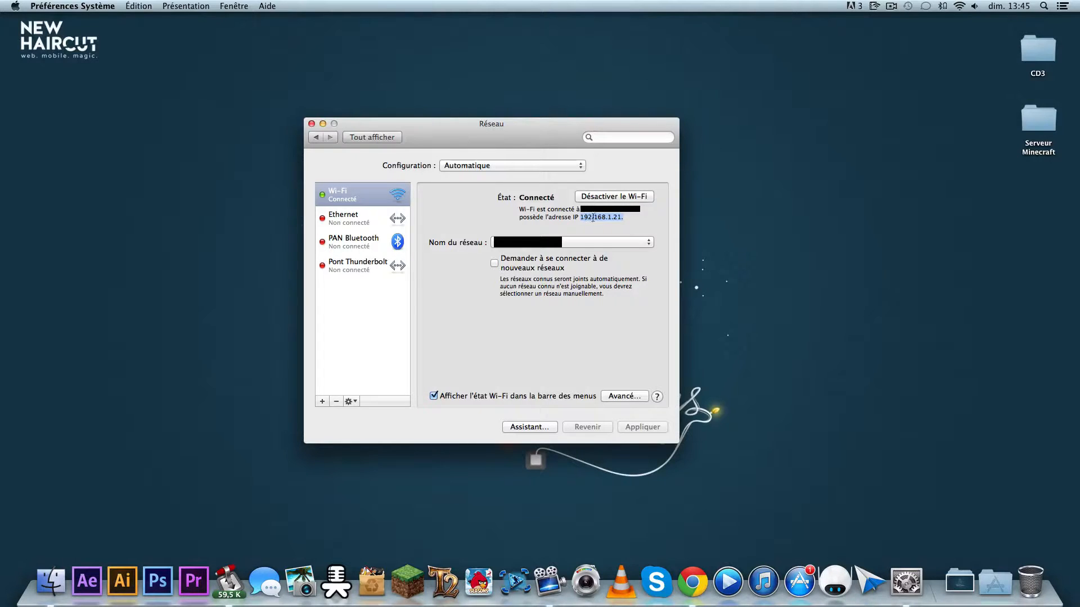
pyautogui.click(591, 218)
pyautogui.moveTo(582, 217); pyautogui.dragTo(630, 217)
pyautogui.click(312, 123)
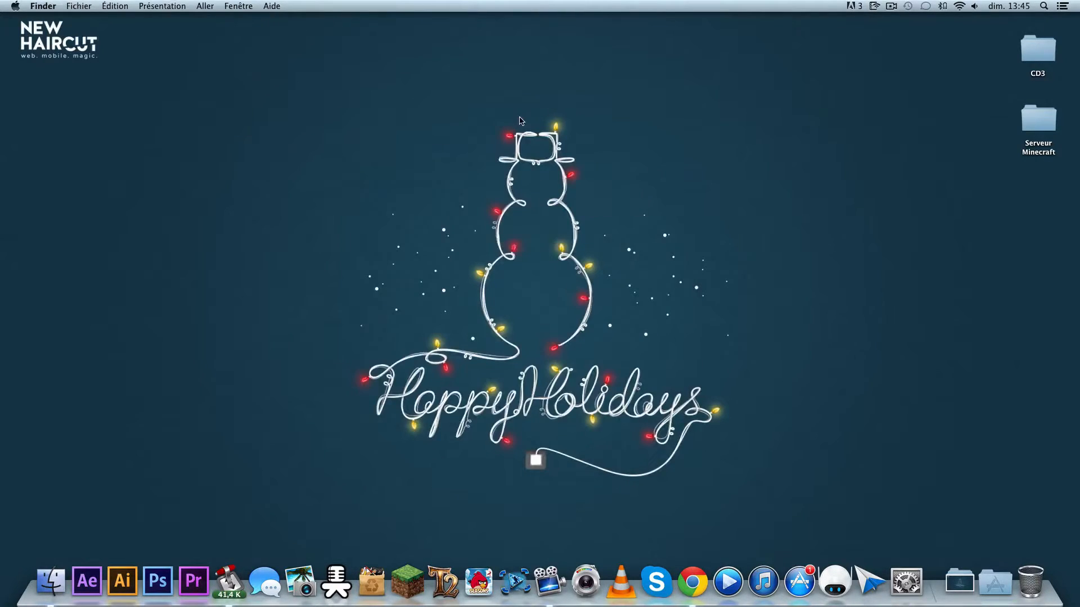